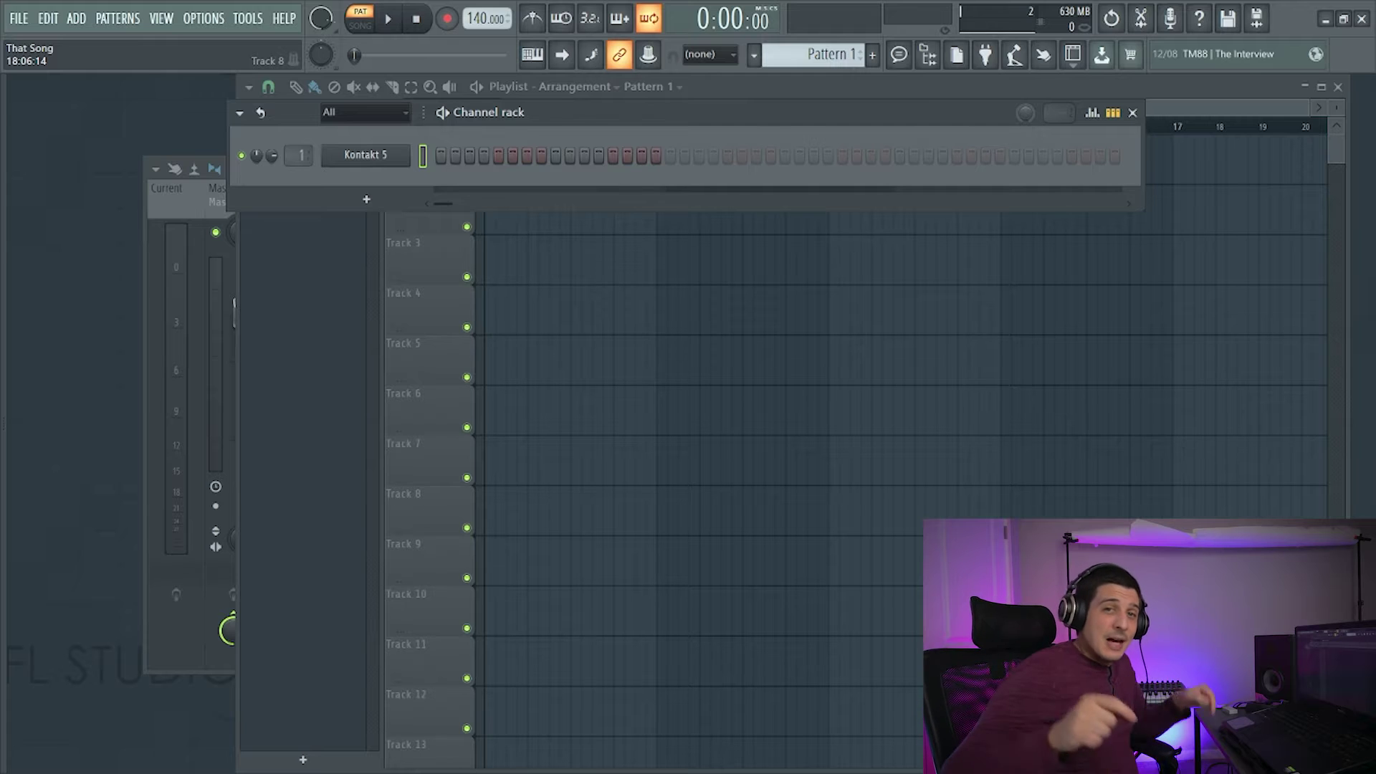
# Step: Open the Windows Start menu over the 'That Song' project in FL Studio
pyautogui.press('super')
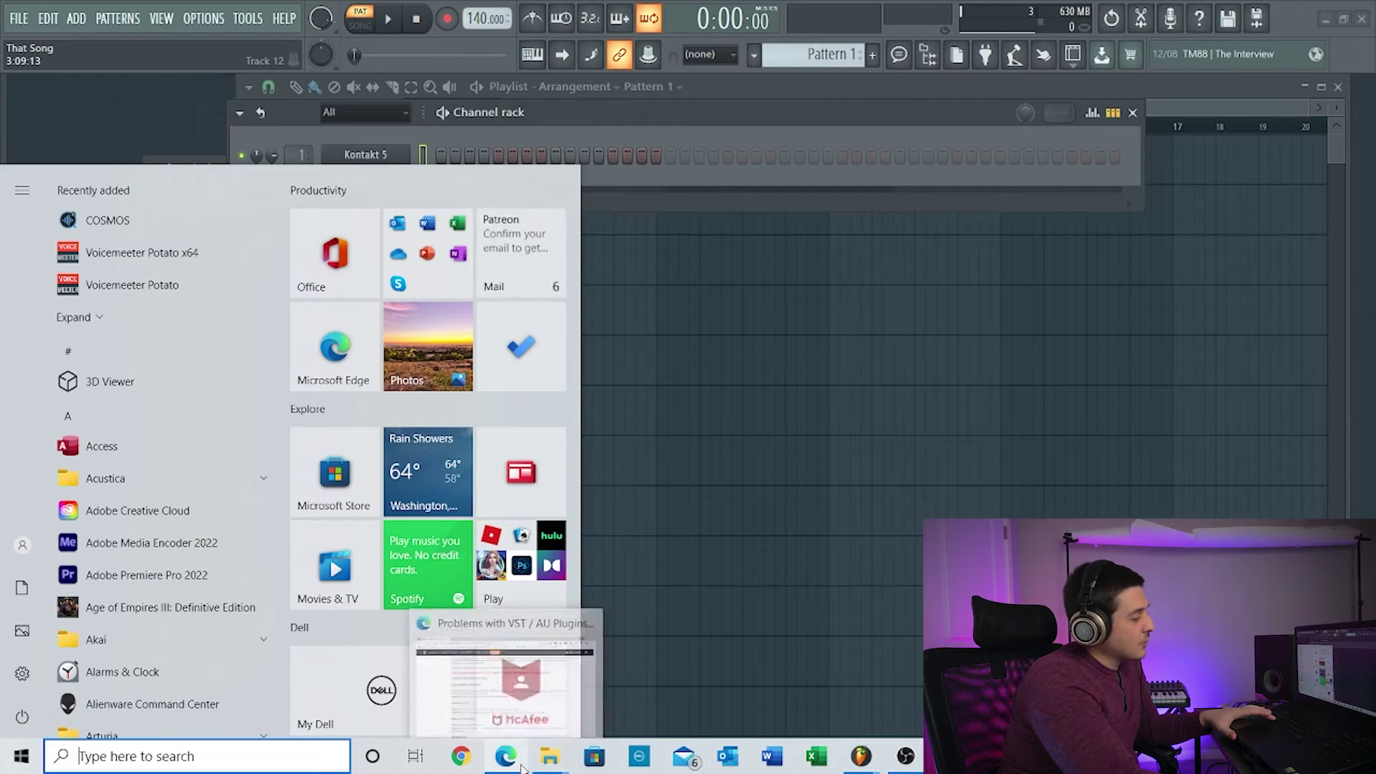
# Step: Search Image-Line's VST / AU plugin problems page in Edge for 'ne', then 'slate digital'
pyautogui.click(640, 761)
pyautogui.moveTo(1361, 168); pyautogui.dragTo(1306, 283)
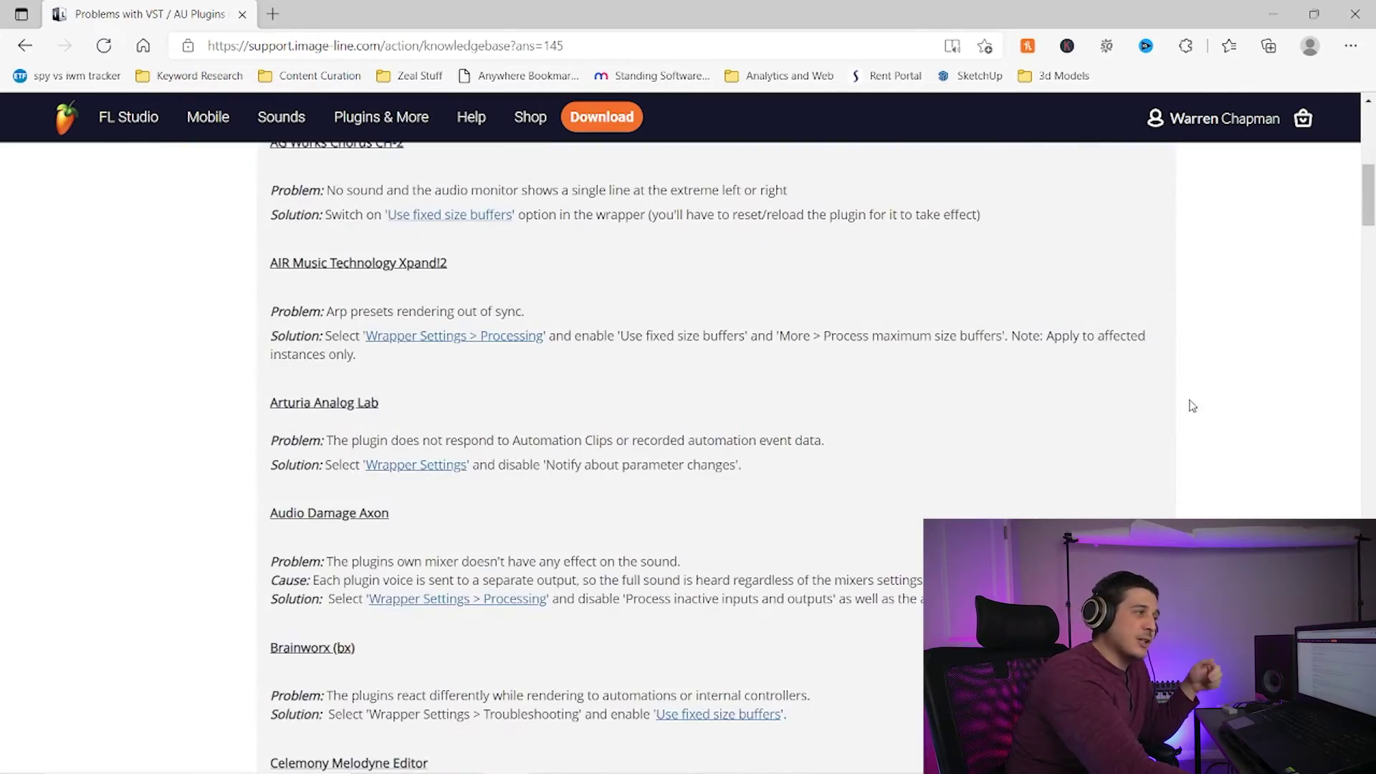
pyautogui.hotkey('ctrl', 'f')
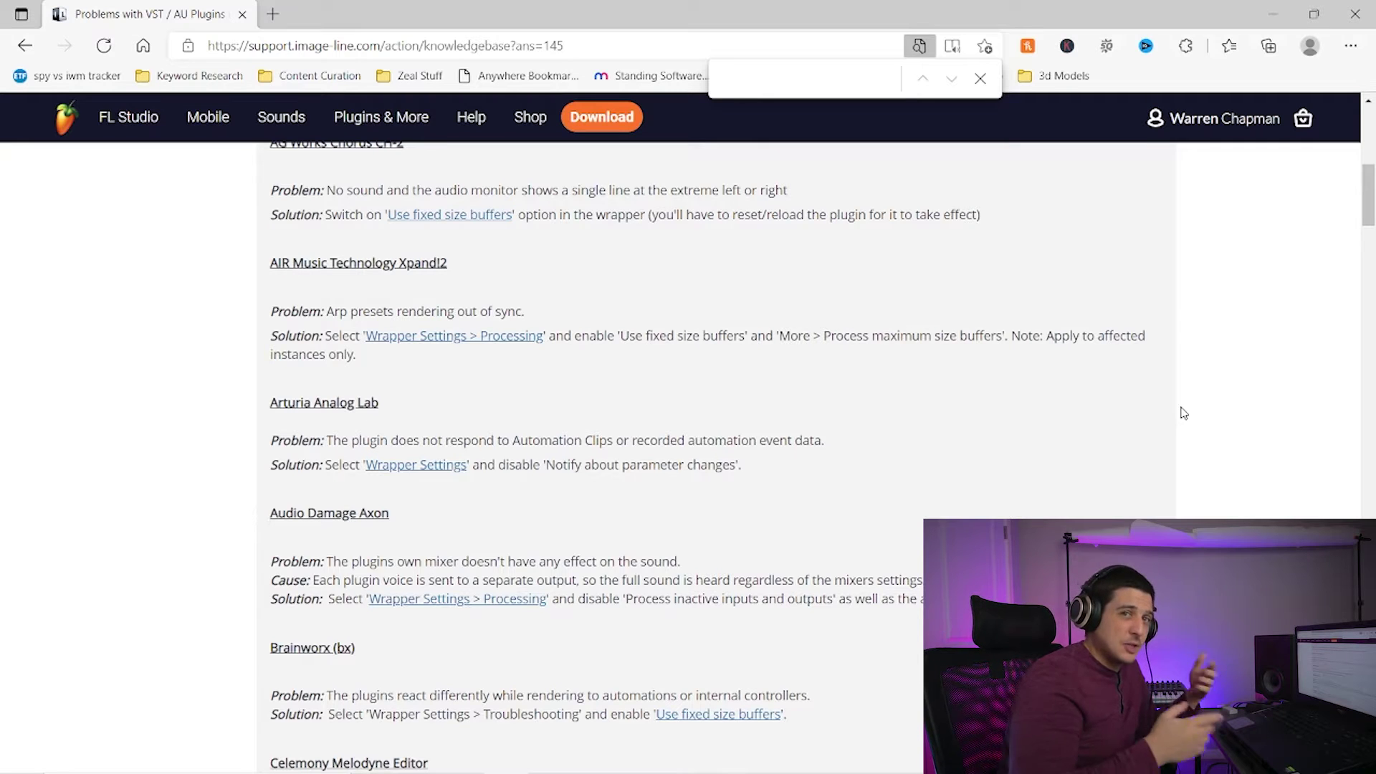
pyautogui.write('nexus')
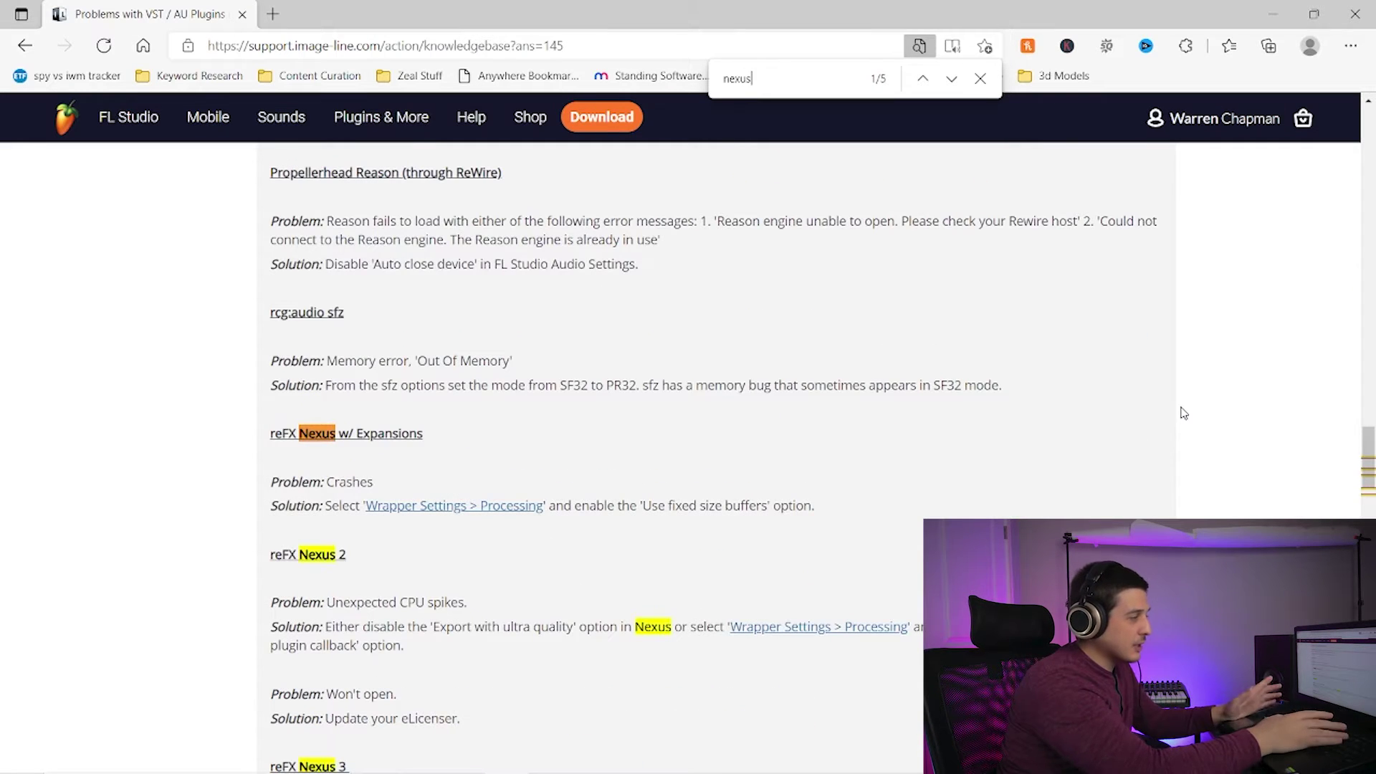
pyautogui.press('BackSpace')
pyautogui.press('BackSpace')
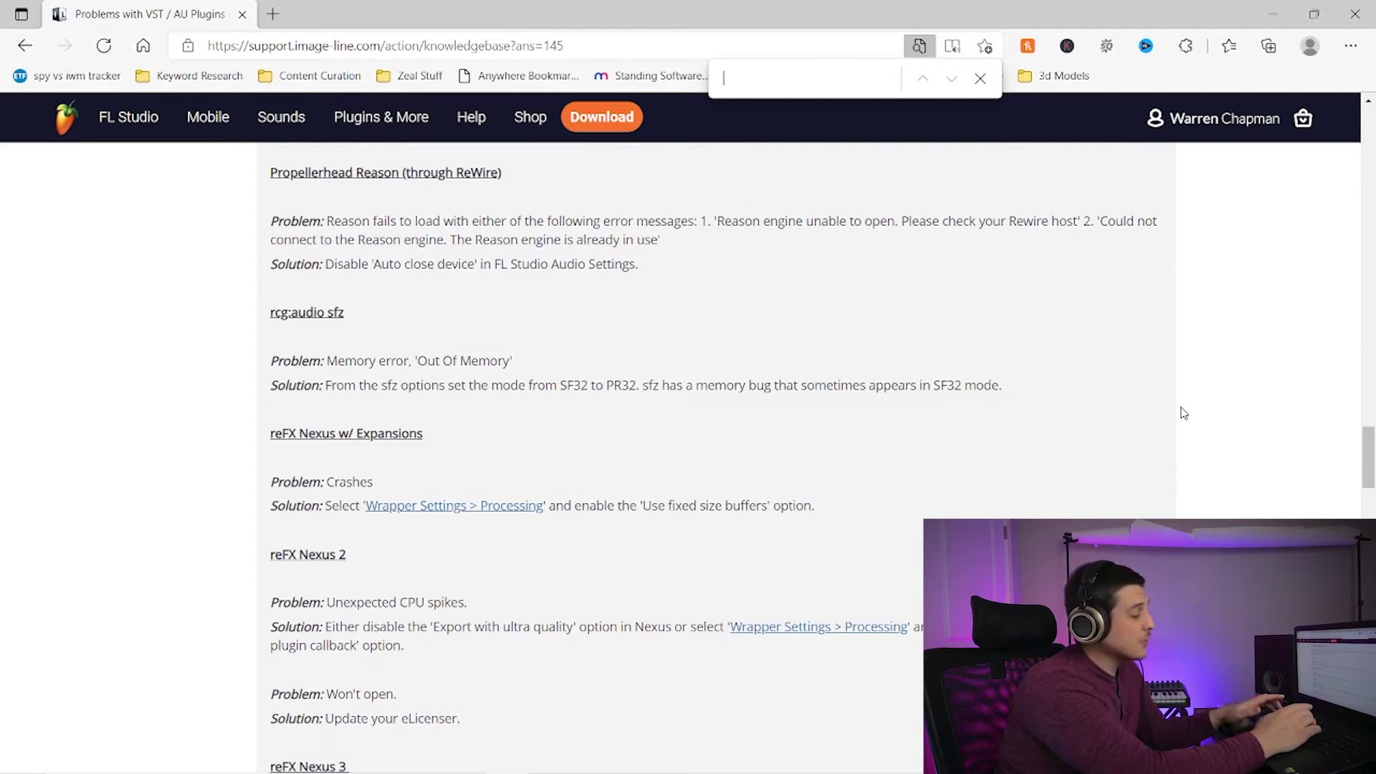
pyautogui.write('slate digit')
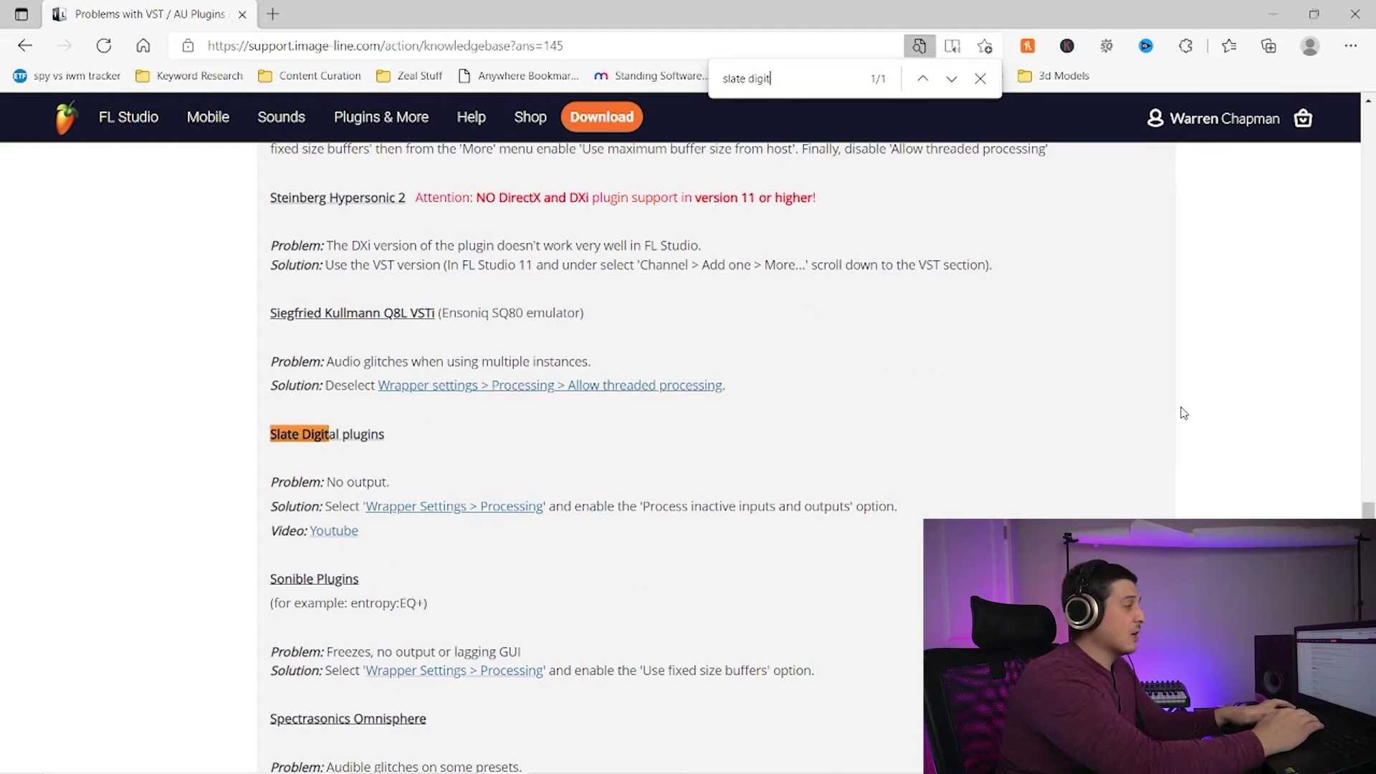
pyautogui.write('al')
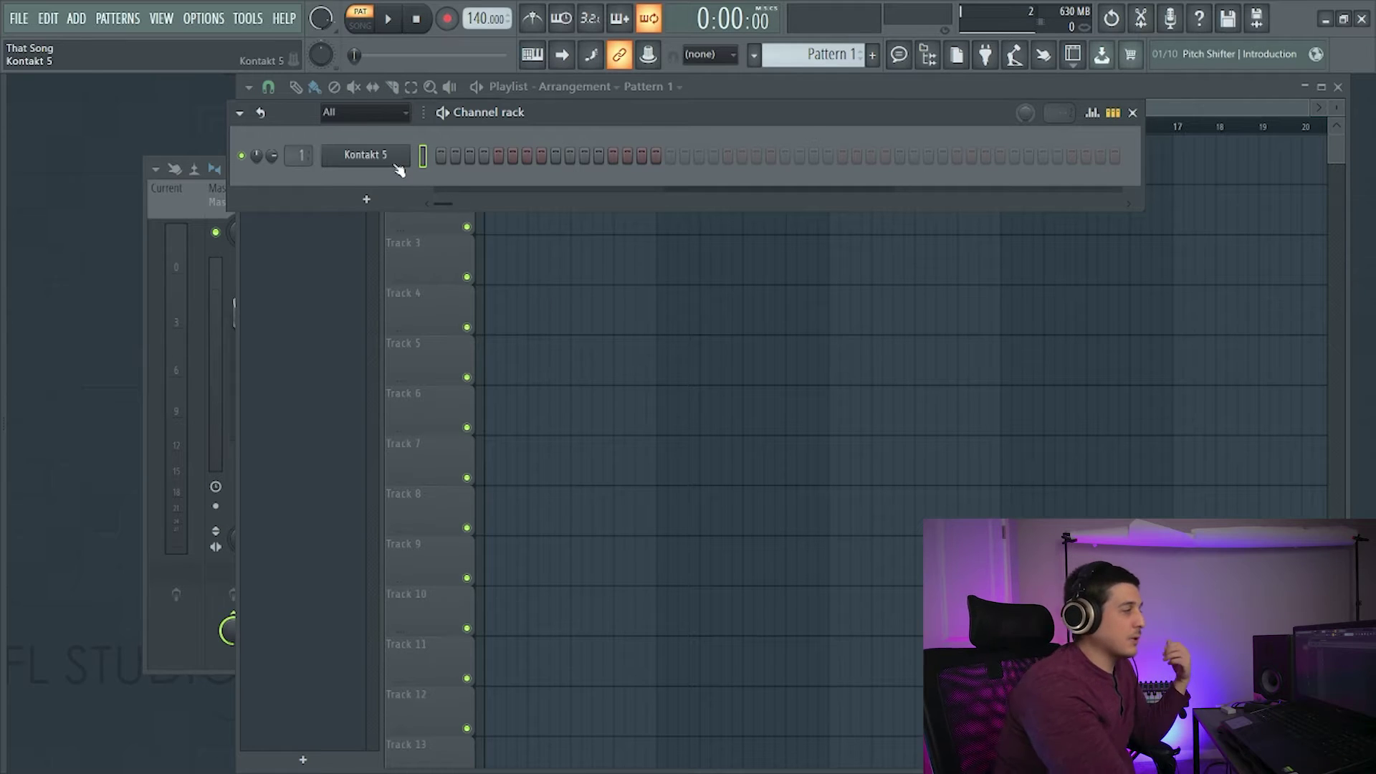
# Step: Enable and confirm Use fixed size buffers in Kontakt 5's wrapper Troubleshooting options, then expand More
pyautogui.click(366, 155)
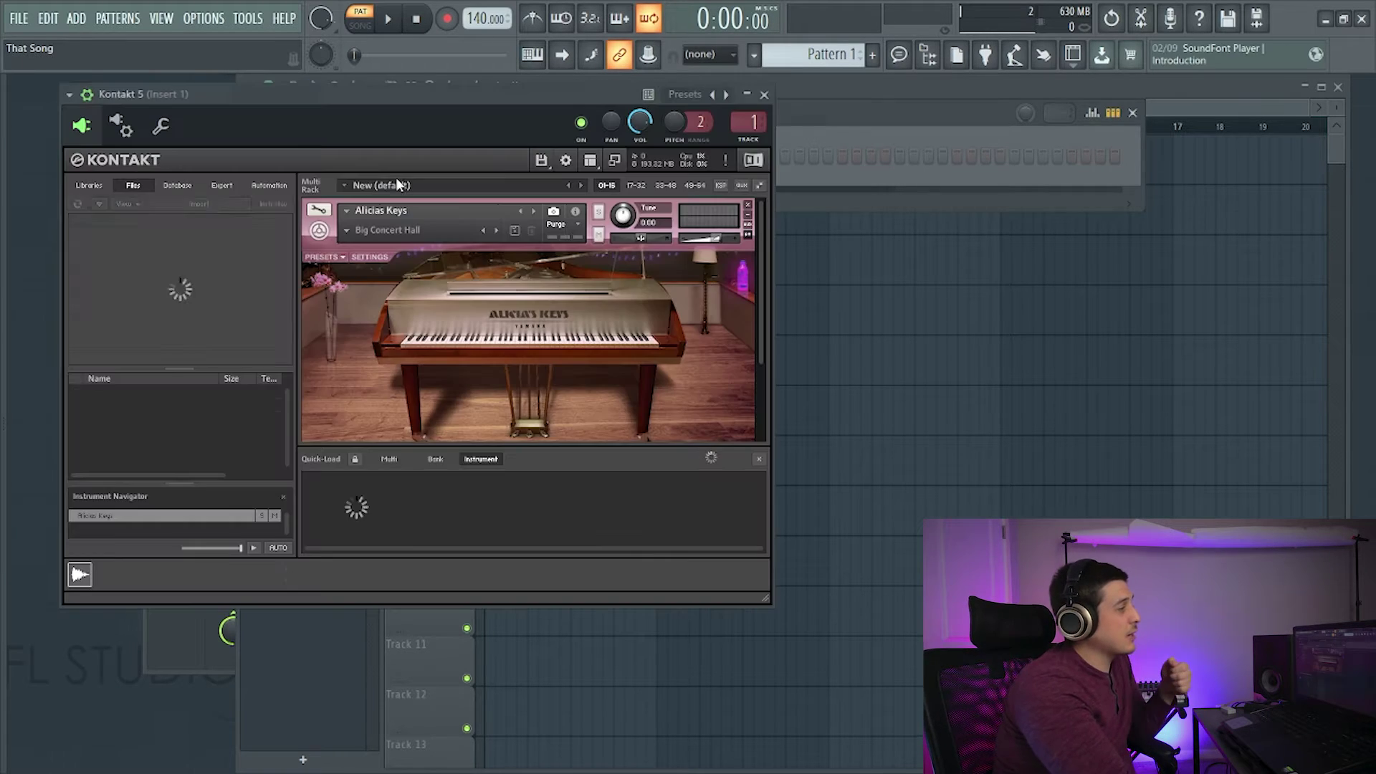
pyautogui.moveTo(170, 94); pyautogui.dragTo(223, 115)
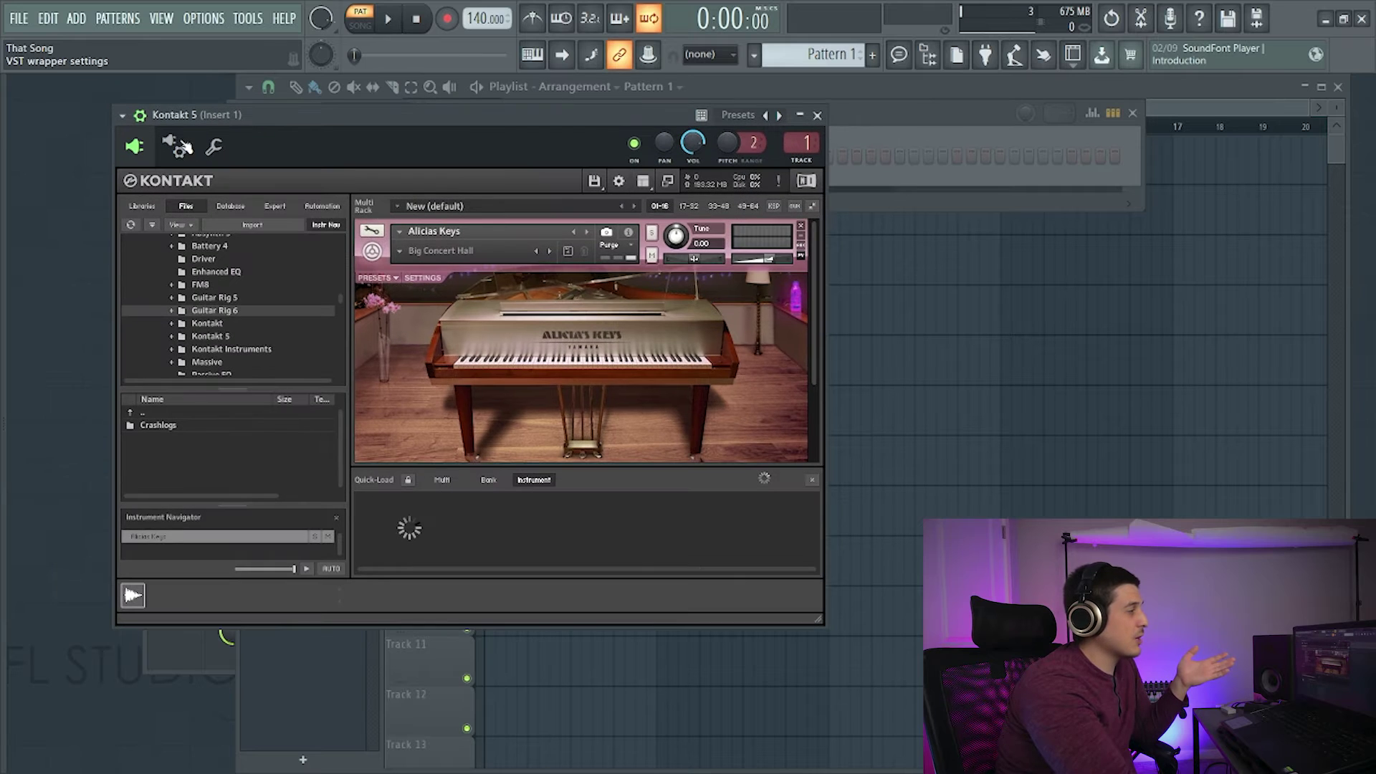
pyautogui.click(120, 125)
pyautogui.click(265, 185)
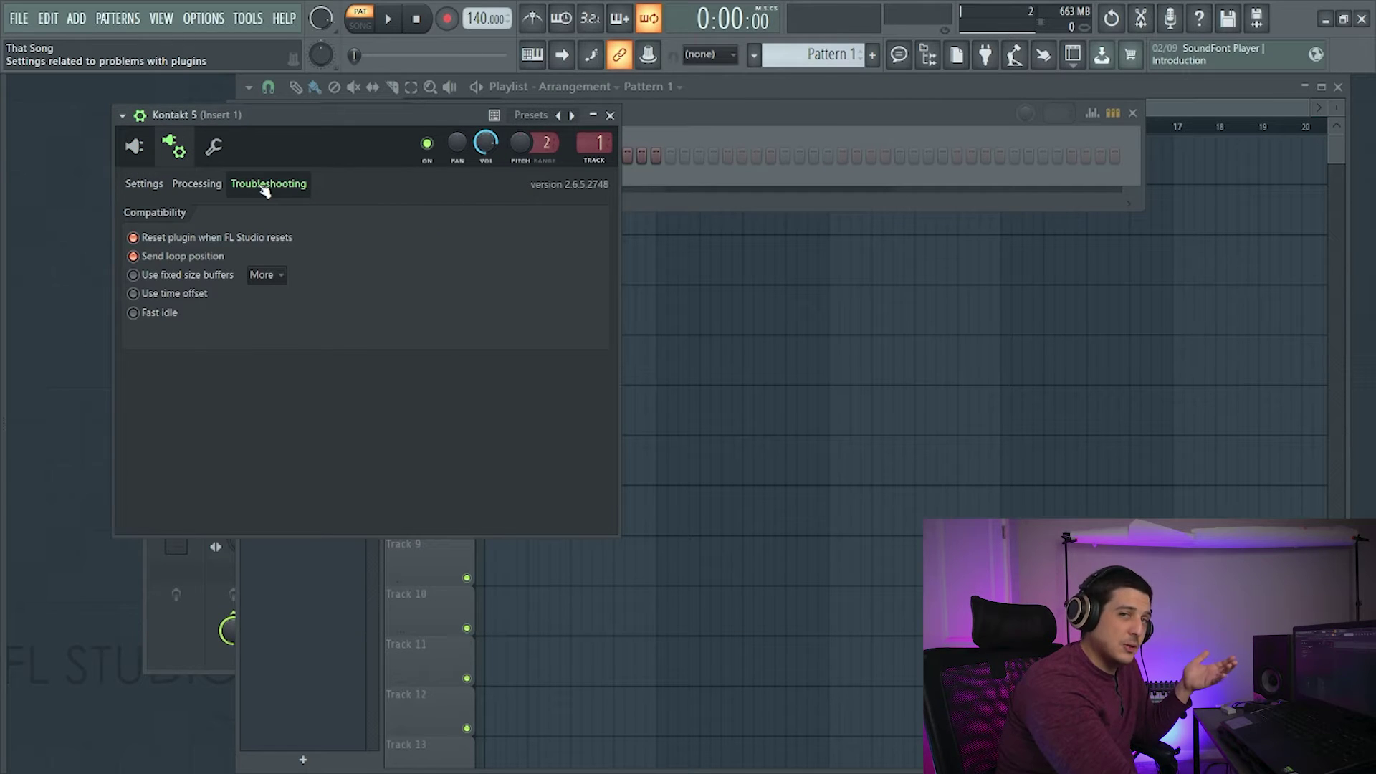
pyautogui.click(135, 275)
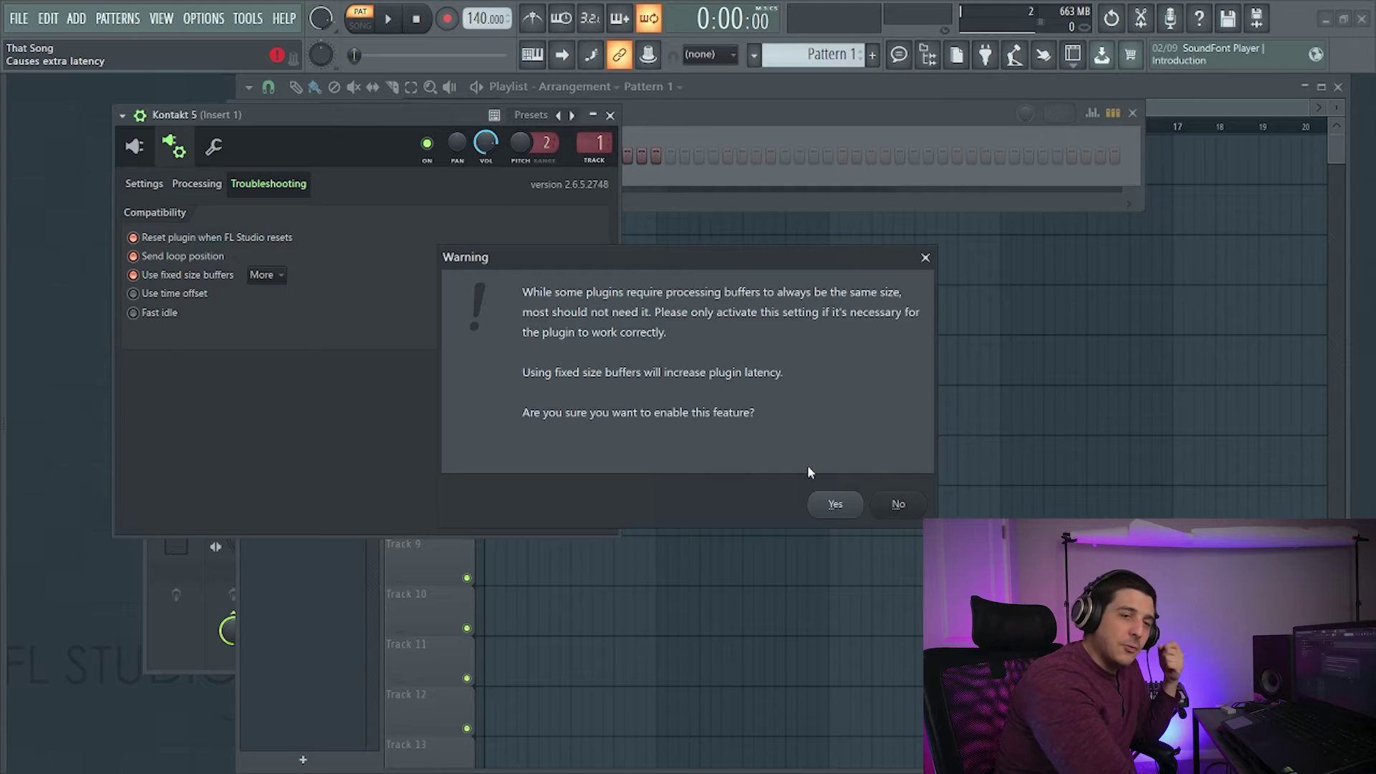
pyautogui.click(833, 503)
pyautogui.click(266, 275)
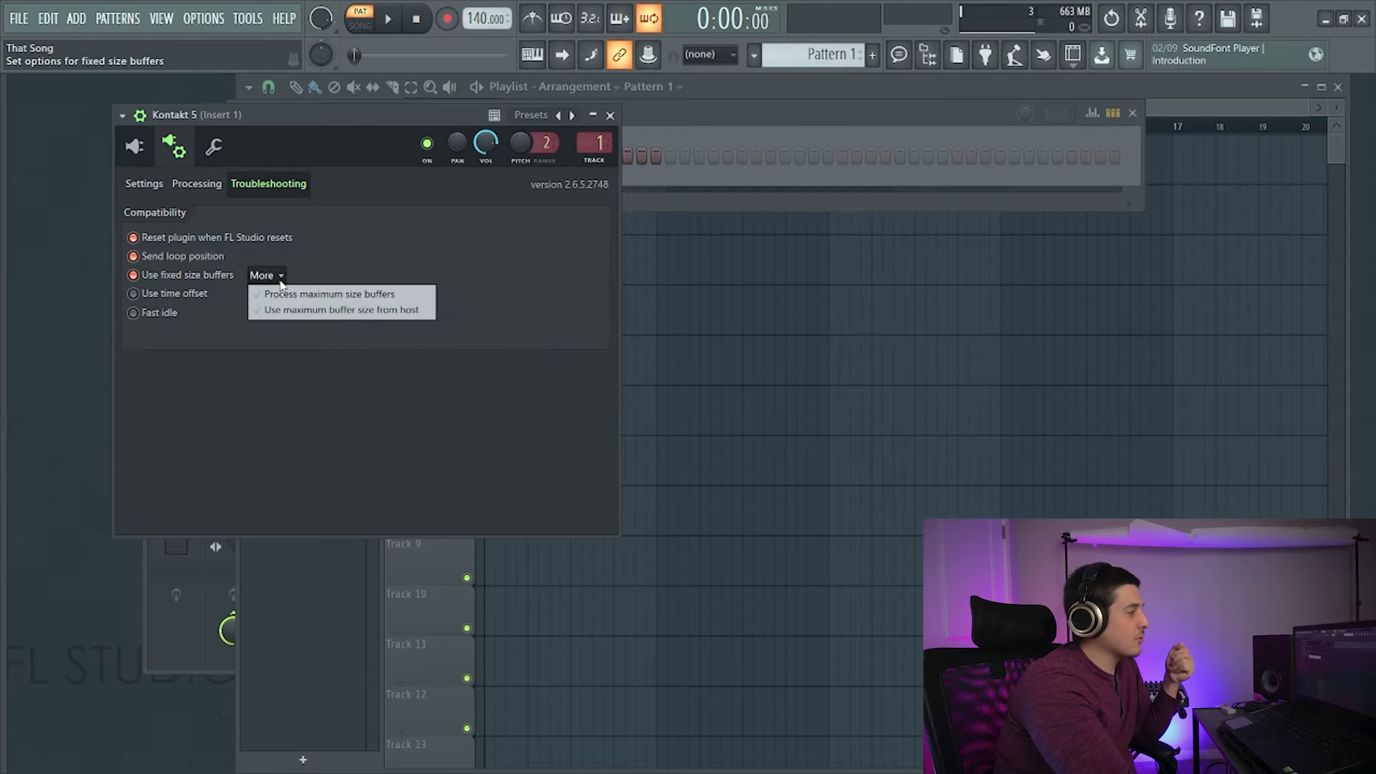
pyautogui.moveTo(359, 147); pyautogui.dragTo(476, 193)
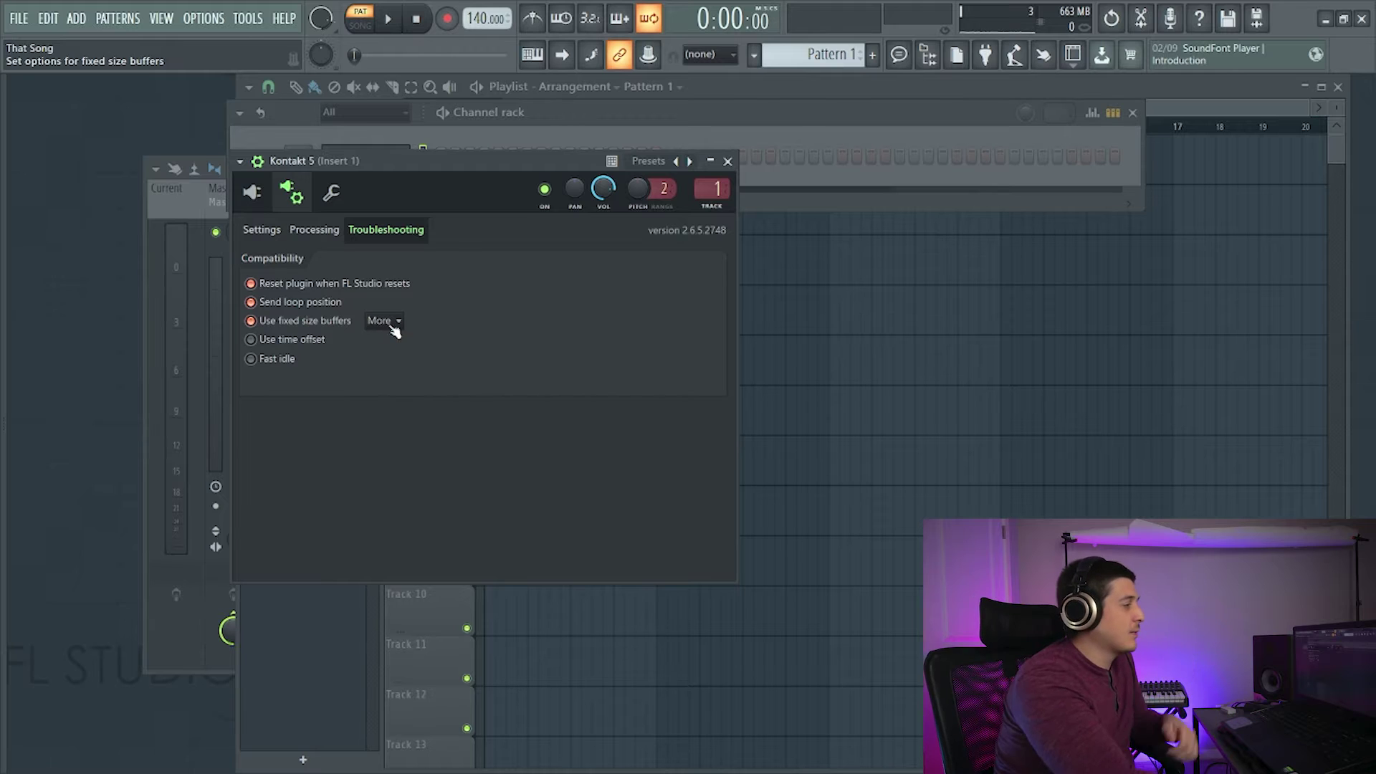
pyautogui.click(381, 321)
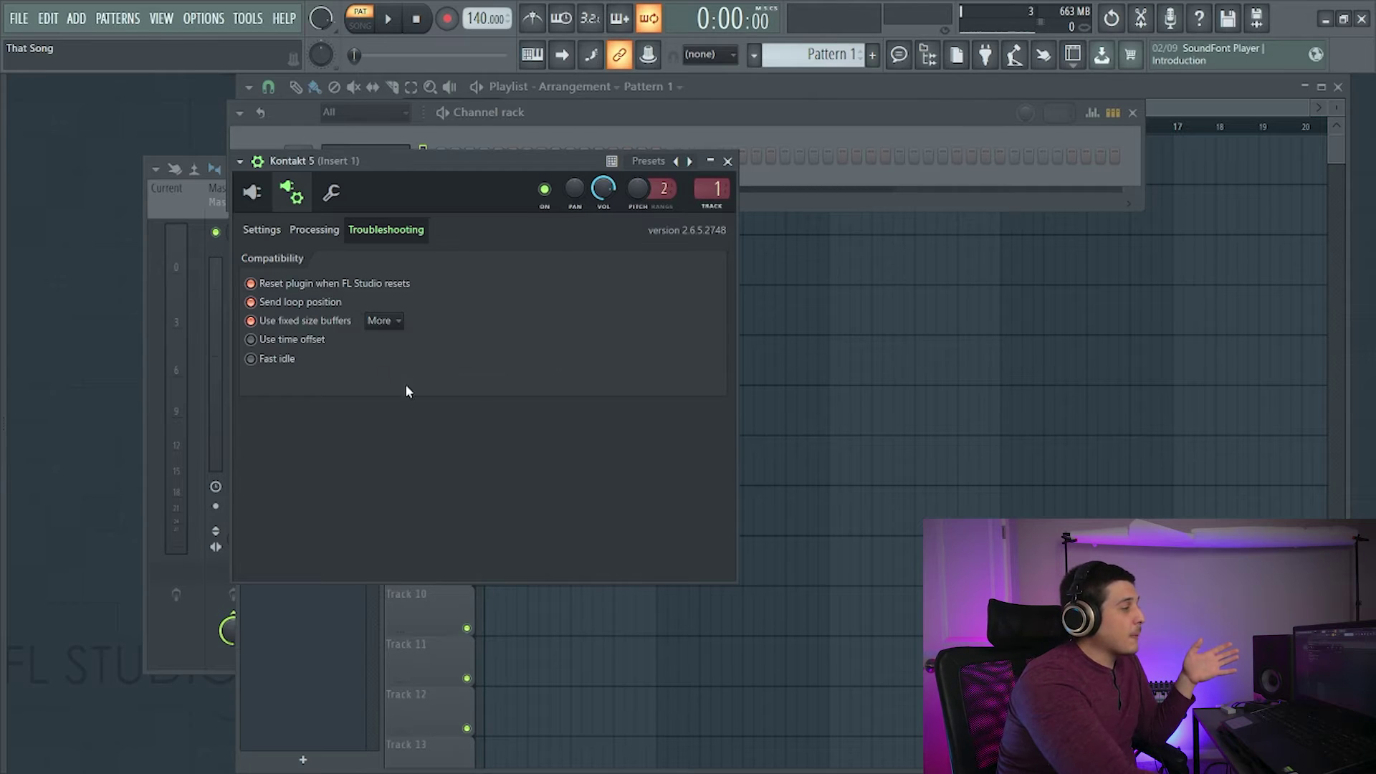
# Step: Untick Send loop position in Kontakt 5's Troubleshooting tab, leaving fixed size buffers enabled
pyautogui.click(379, 320)
pyautogui.click(380, 320)
pyautogui.click(316, 303)
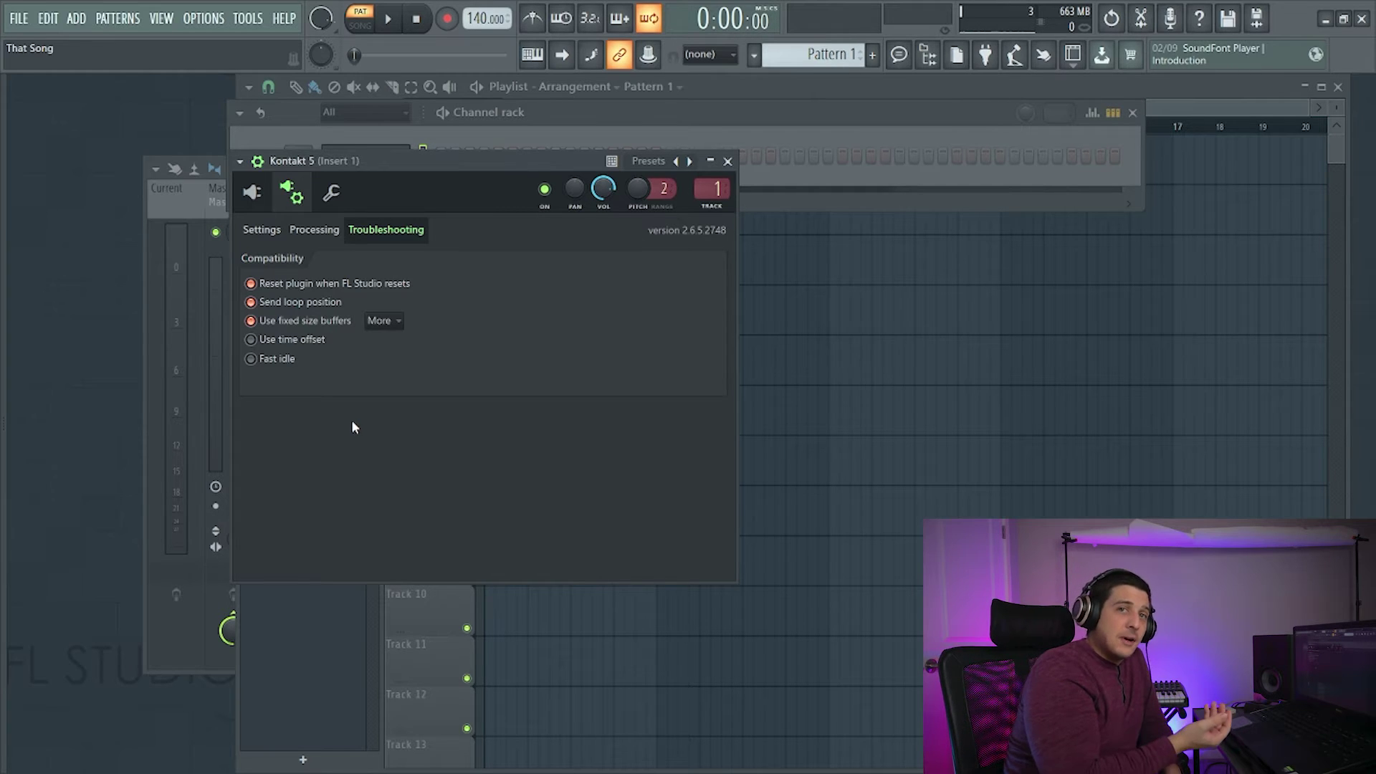
pyautogui.click(392, 327)
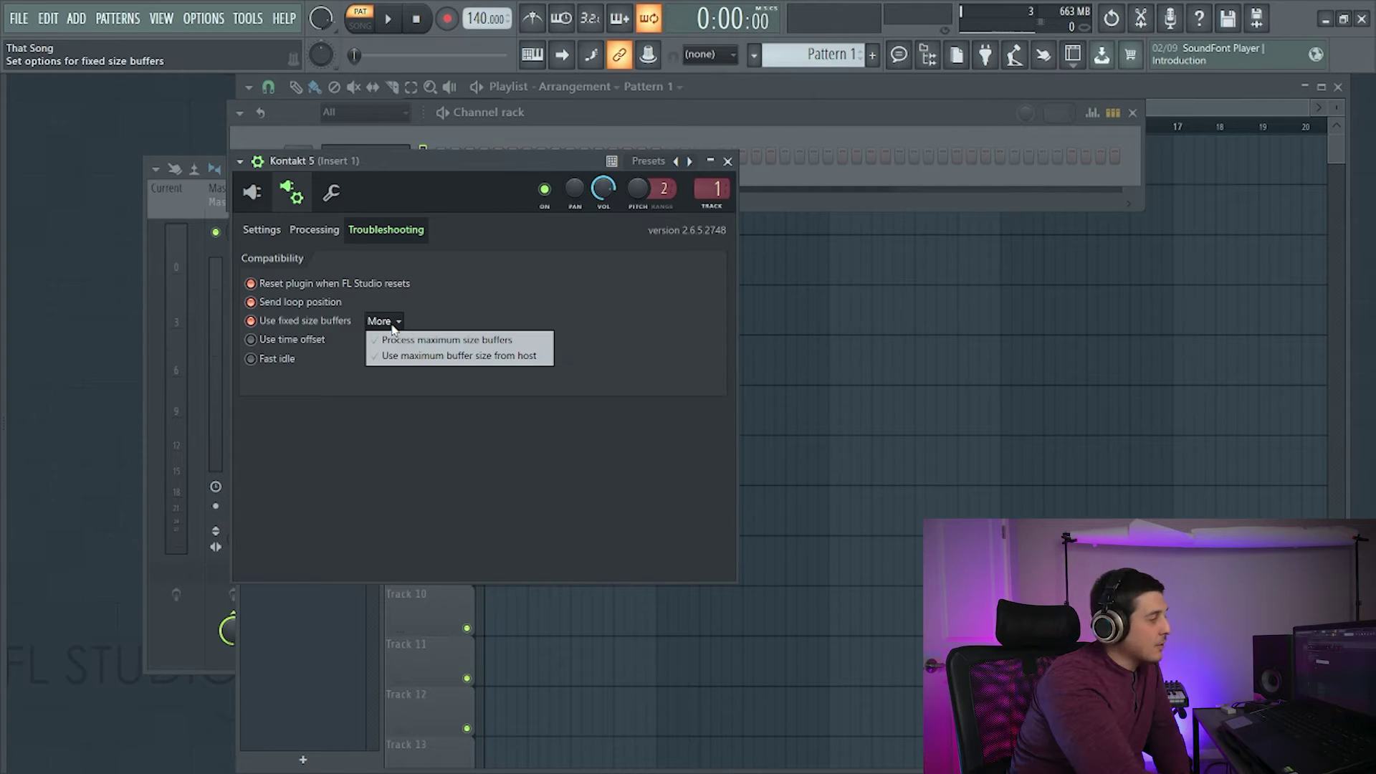
pyautogui.click(328, 408)
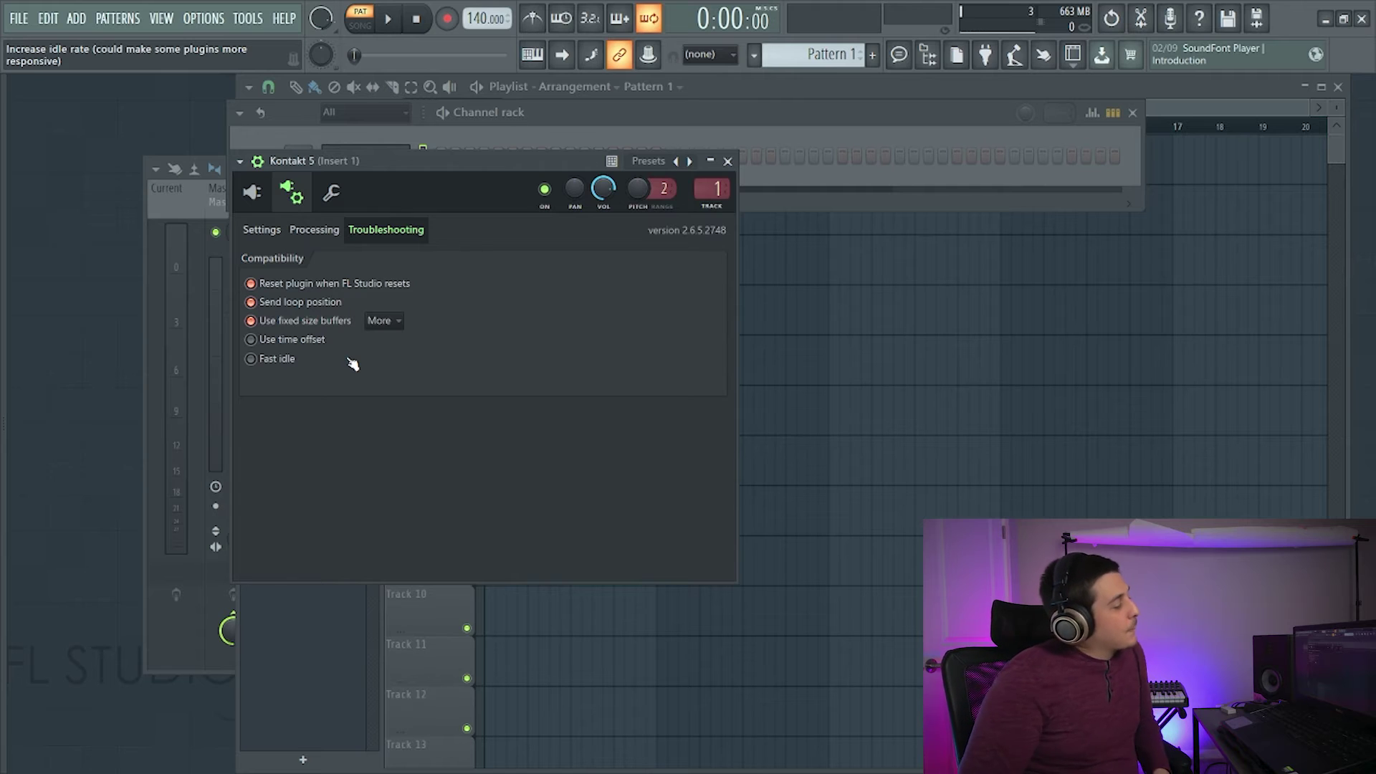
pyautogui.click(251, 320)
# Step: Tick Multithreaded mixer processing and Multithreaded generator processing under CPU in Audio settings
pyautogui.moveTo(390, 134); pyautogui.dragTo(433, 155)
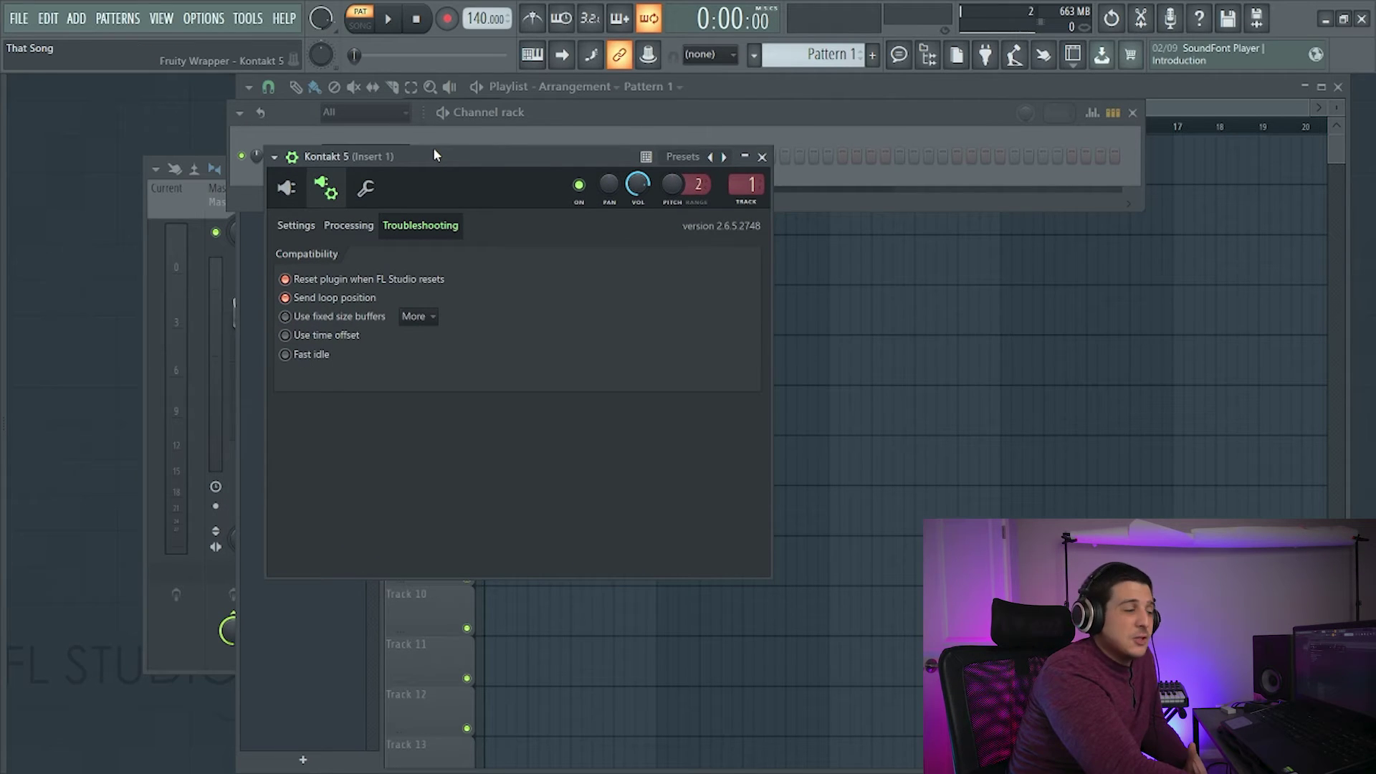
pyautogui.click(205, 20)
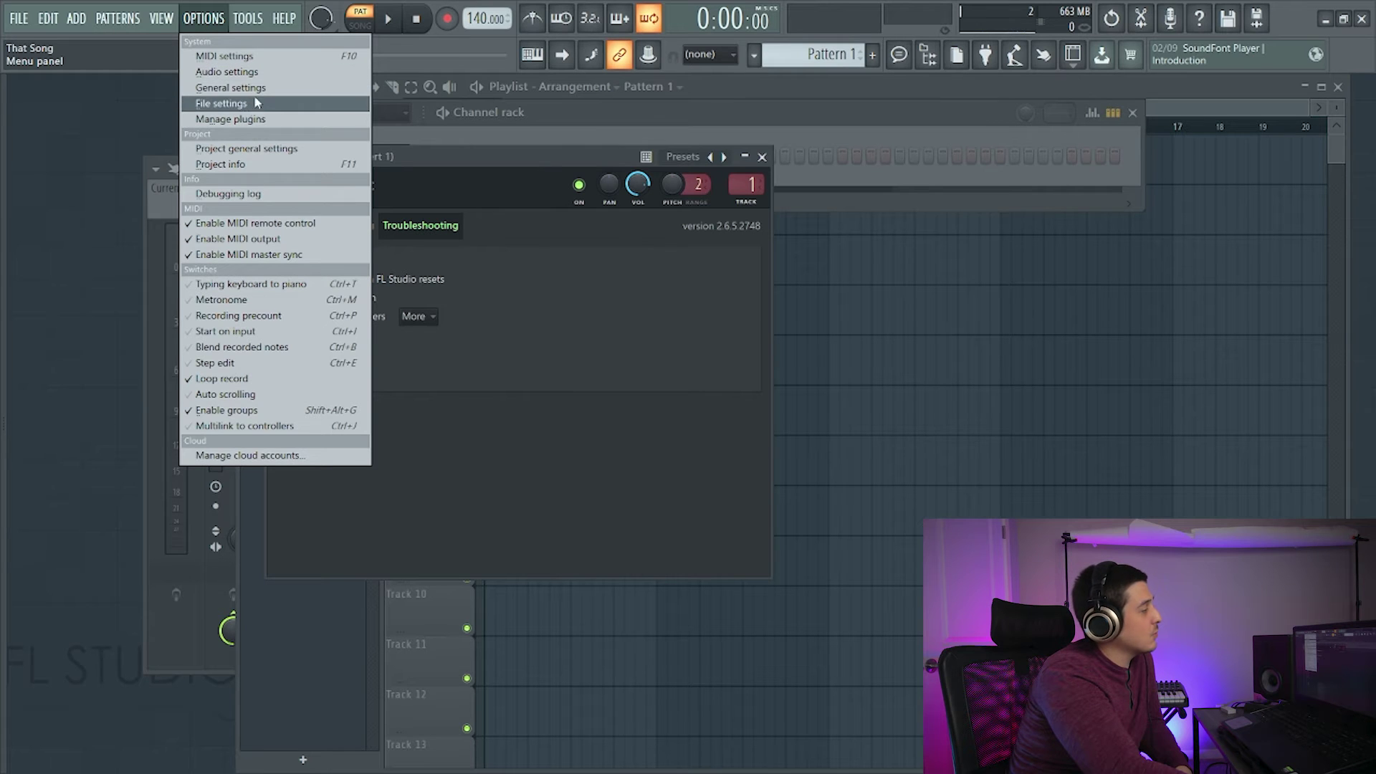
pyautogui.click(246, 72)
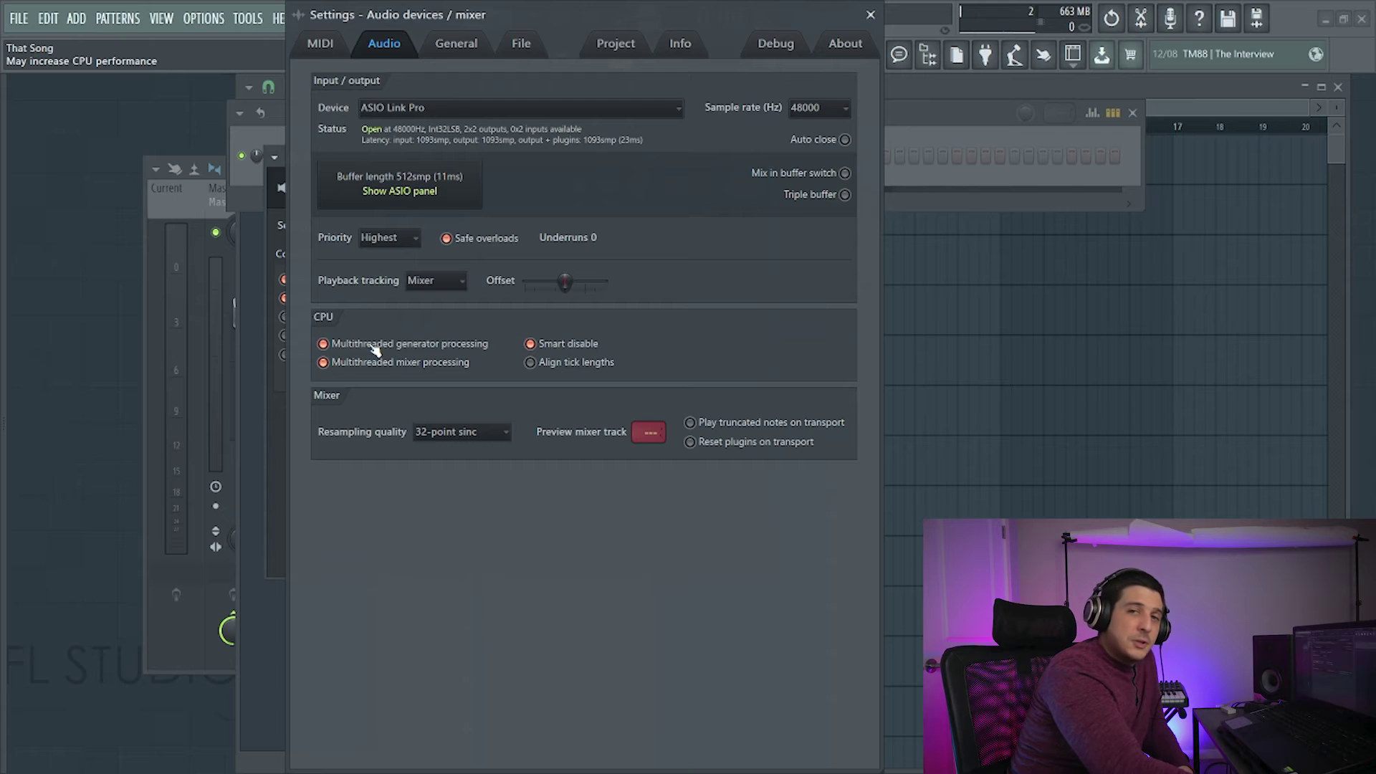
pyautogui.click(323, 362)
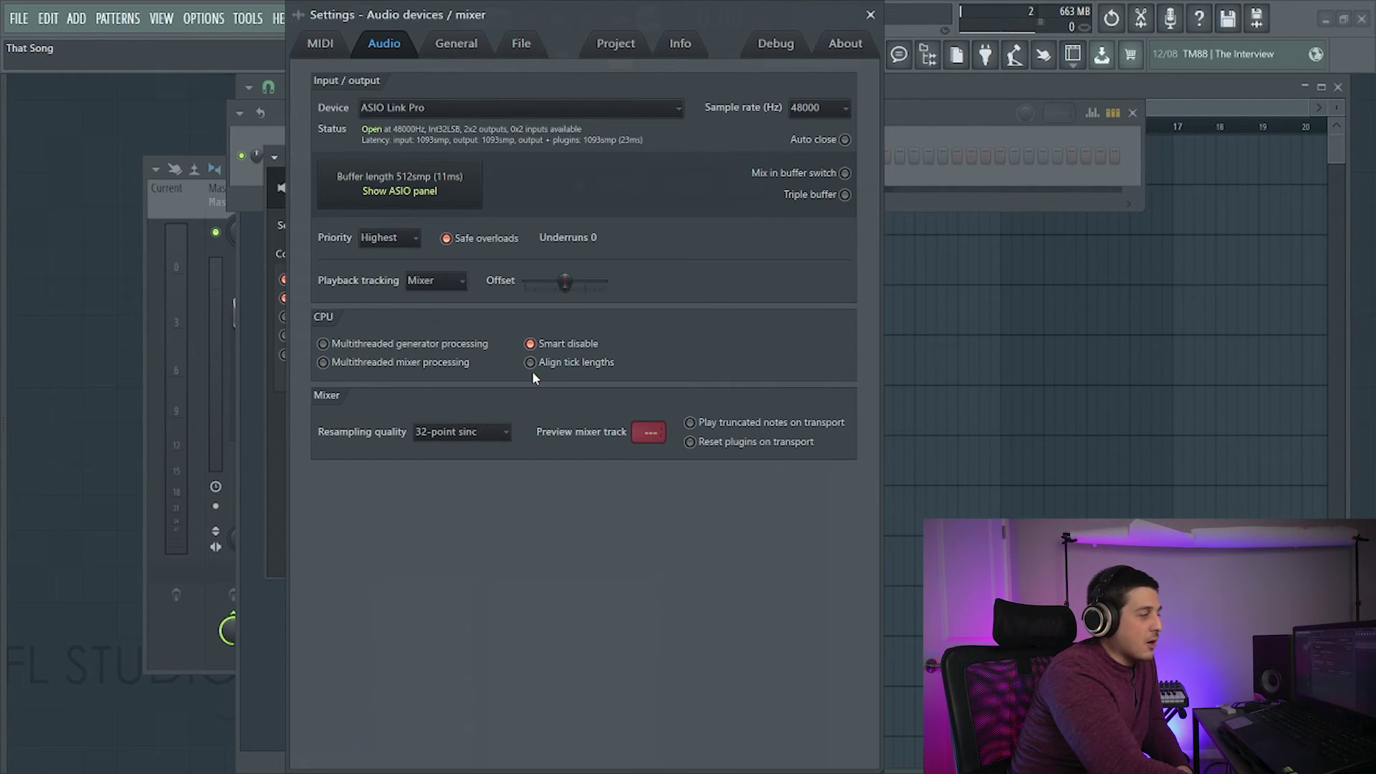
pyautogui.click(376, 362)
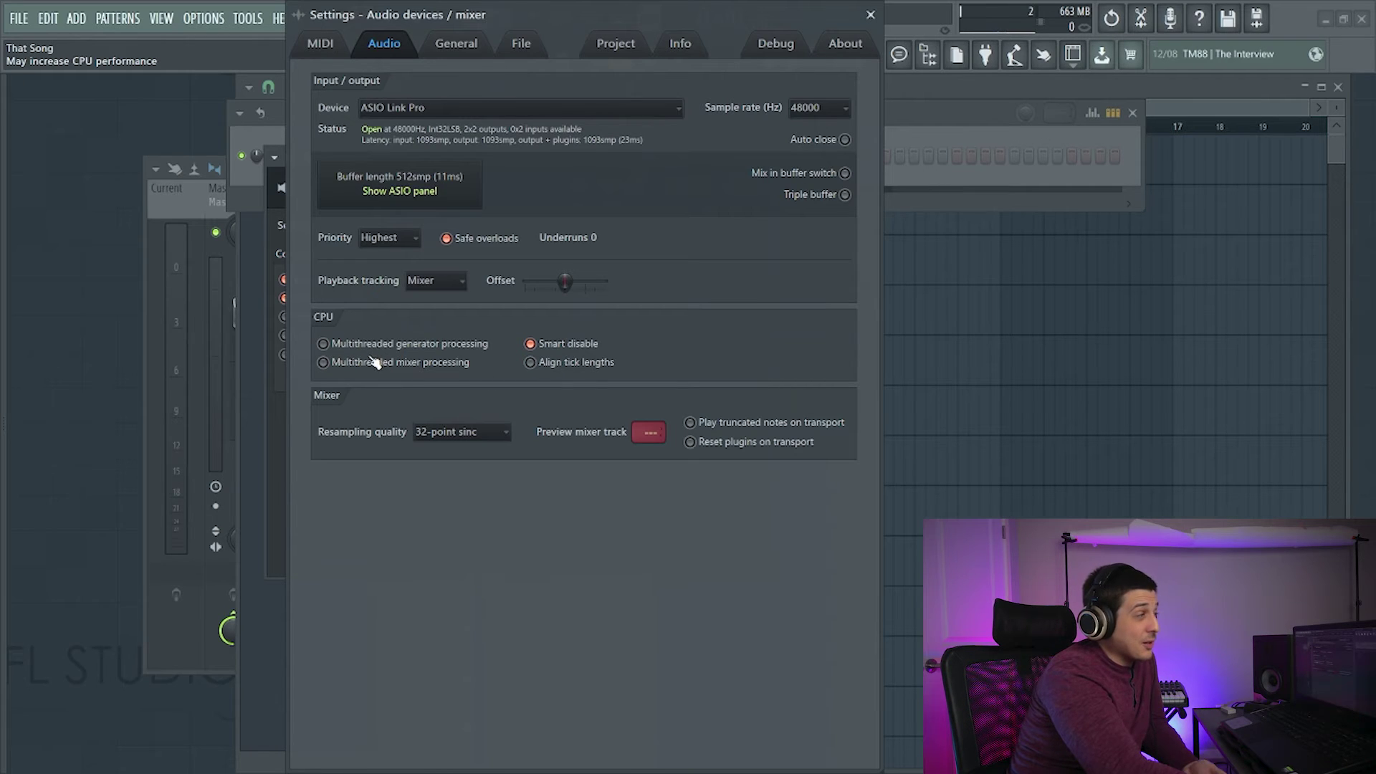
pyautogui.click(334, 346)
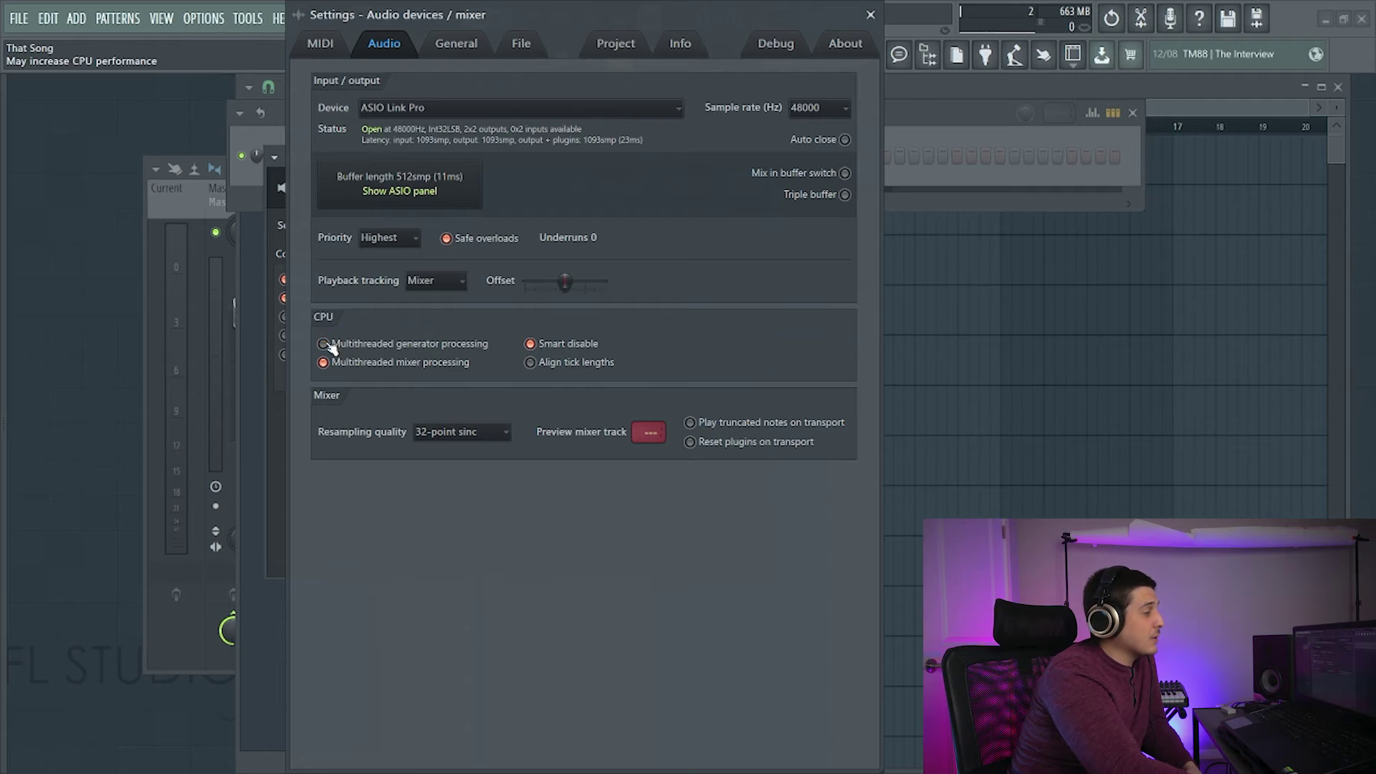
# Step: Uncheck Allow threaded processing on Kontakt 5's wrapper Processing tab
pyautogui.click(870, 14)
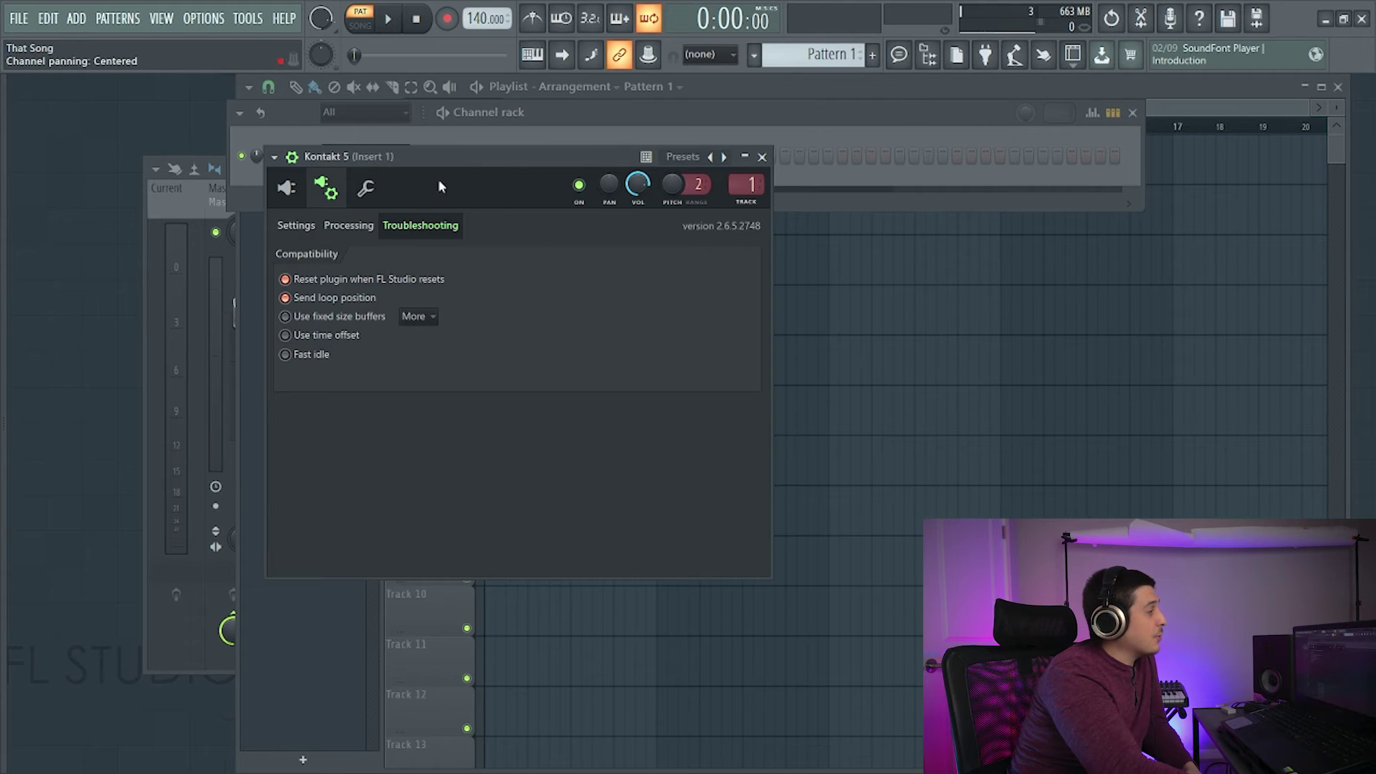
pyautogui.click(316, 153)
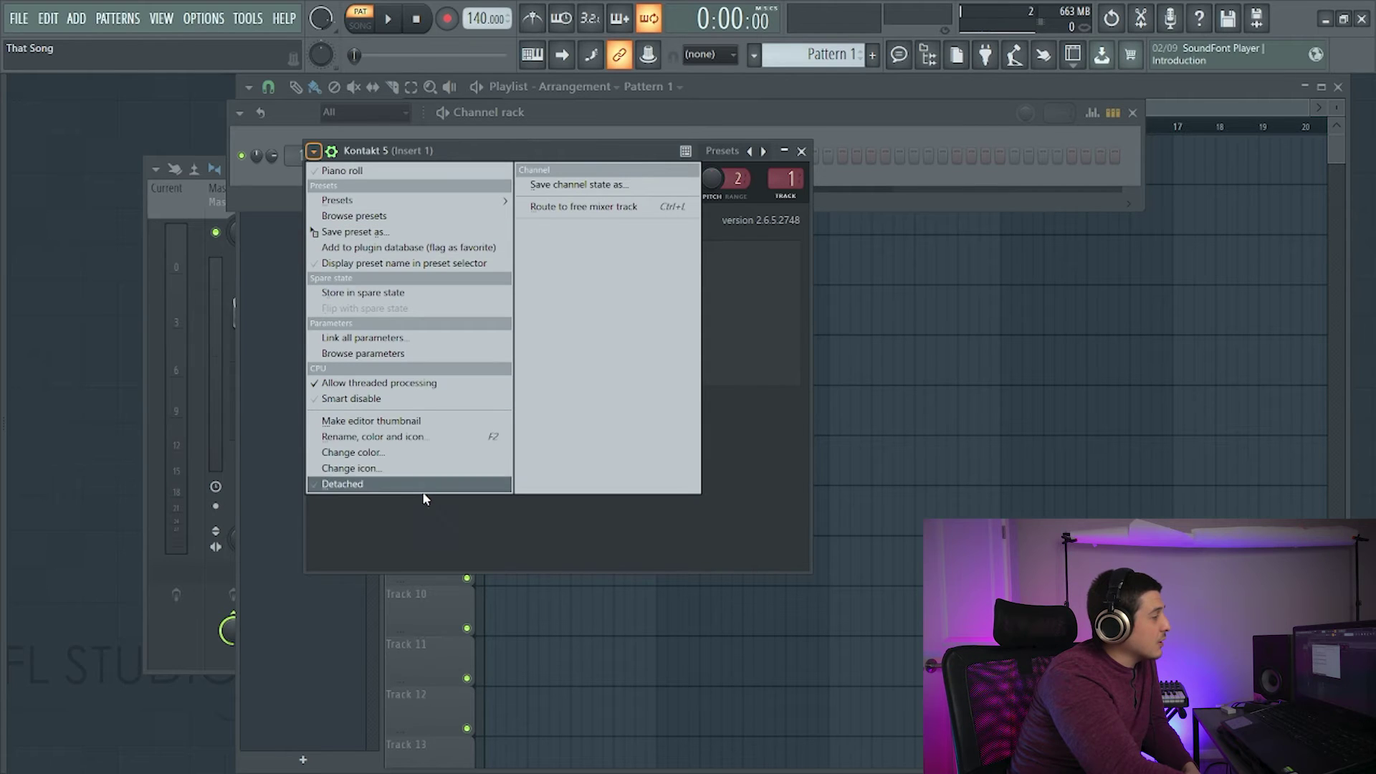
pyautogui.click(726, 268)
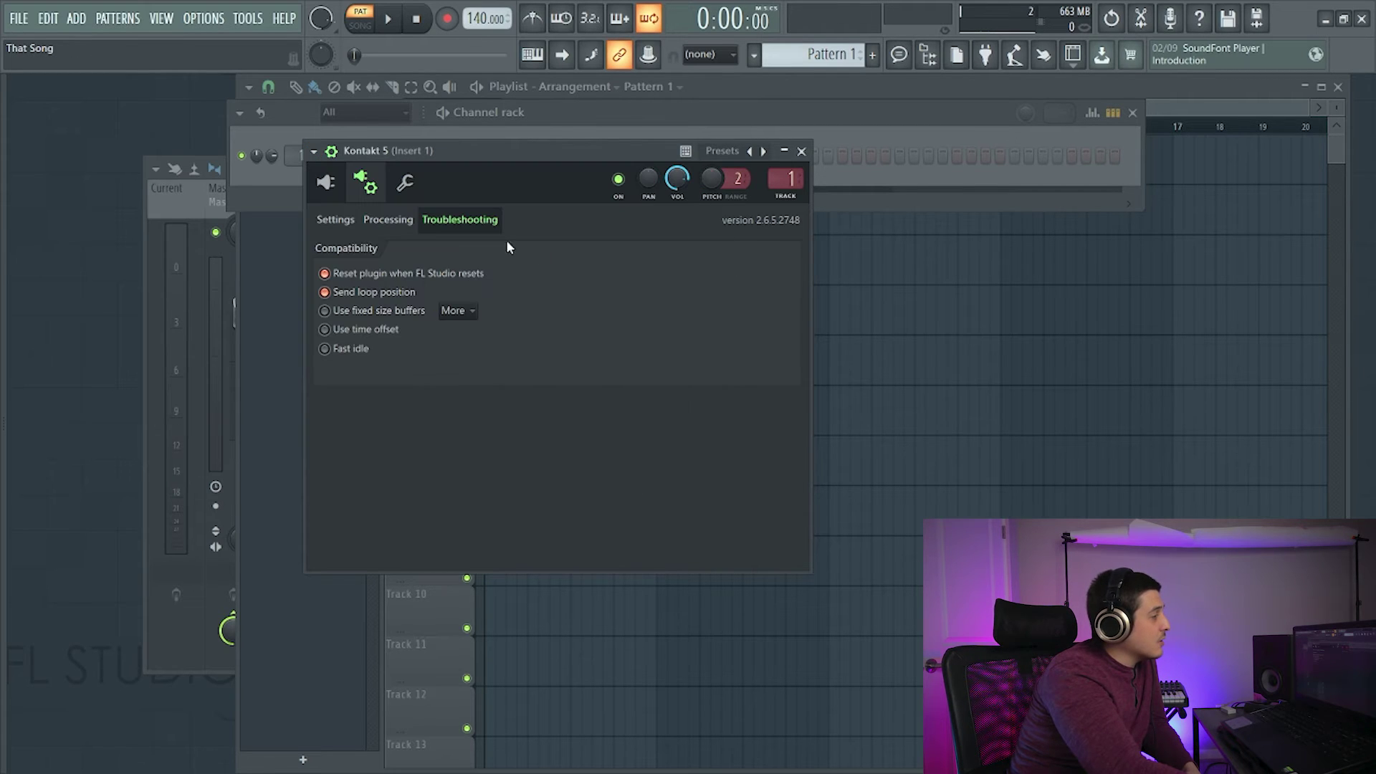
pyautogui.click(404, 225)
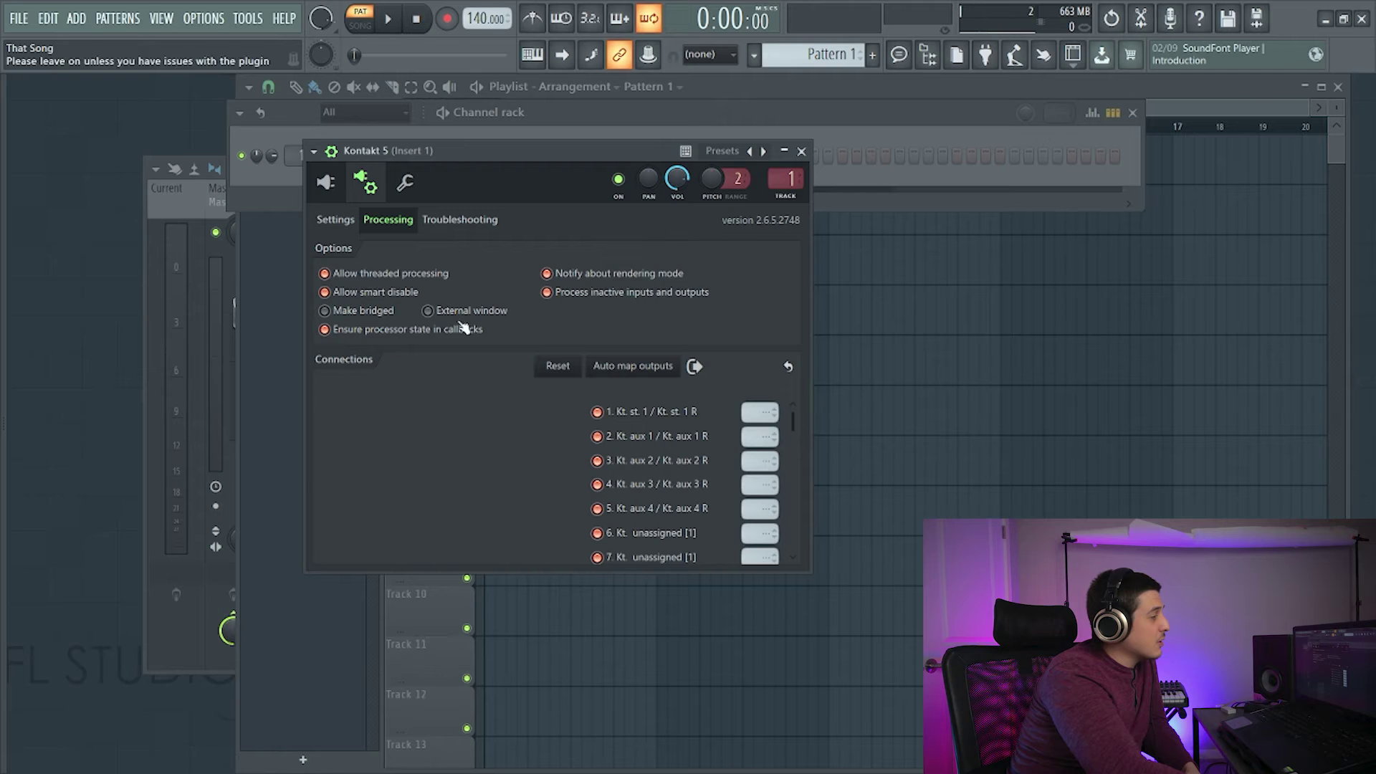
pyautogui.click(337, 275)
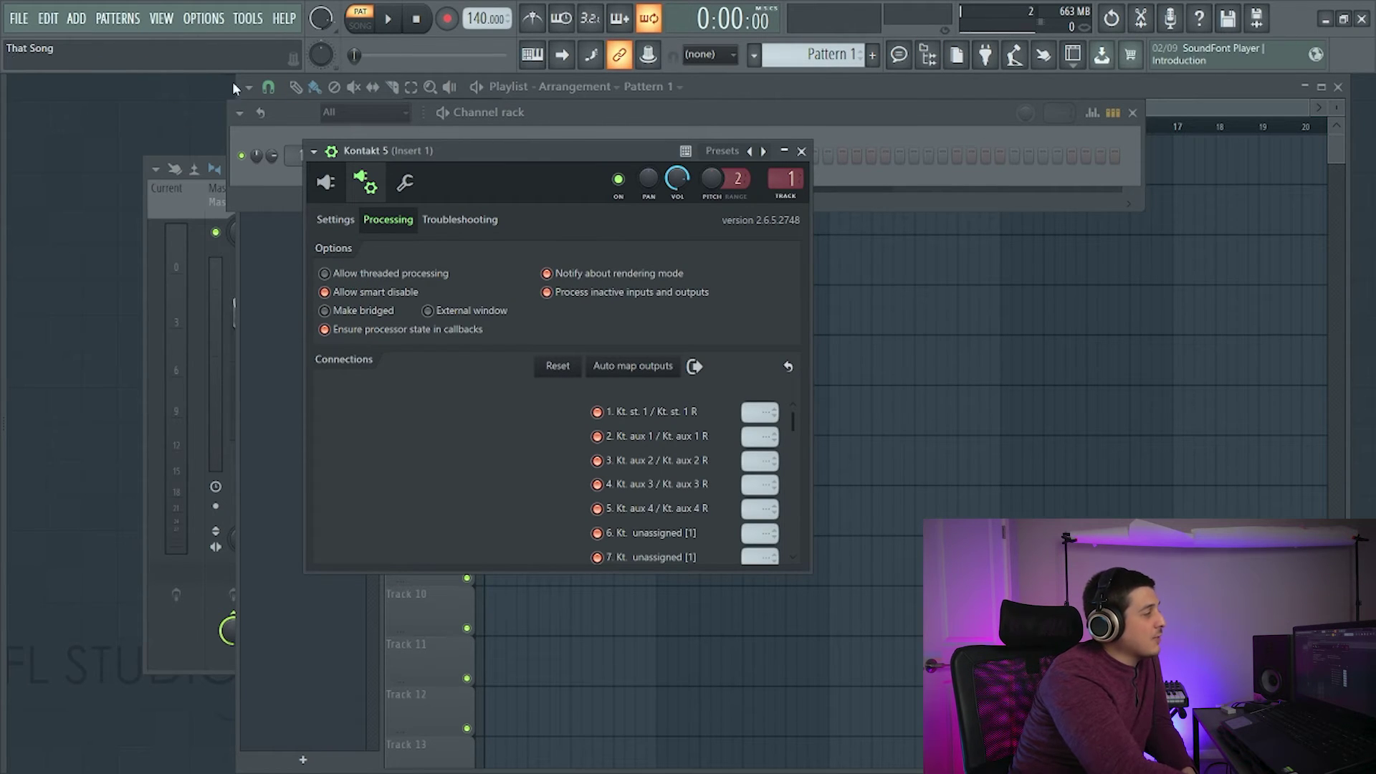
pyautogui.moveTo(440, 153); pyautogui.dragTo(589, 165)
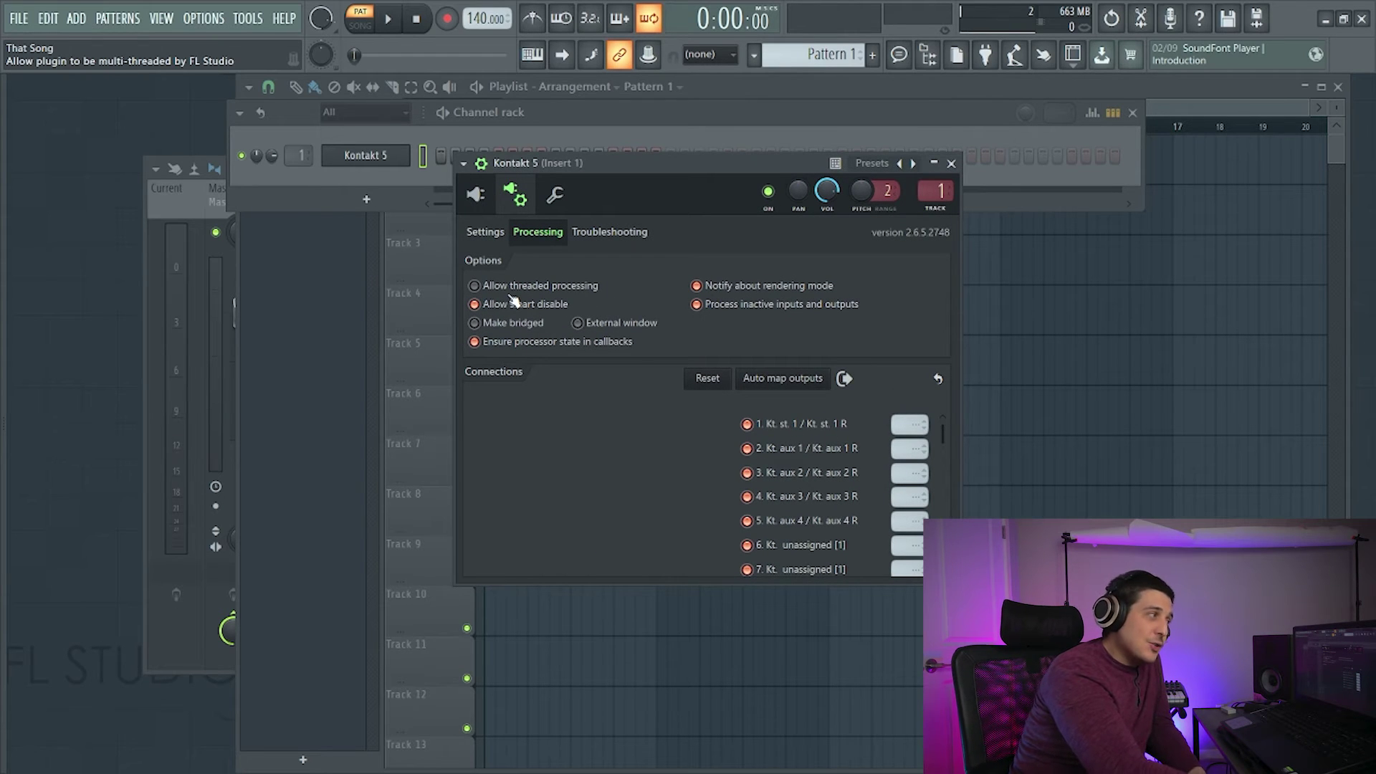
pyautogui.moveTo(638, 163); pyautogui.dragTo(566, 162)
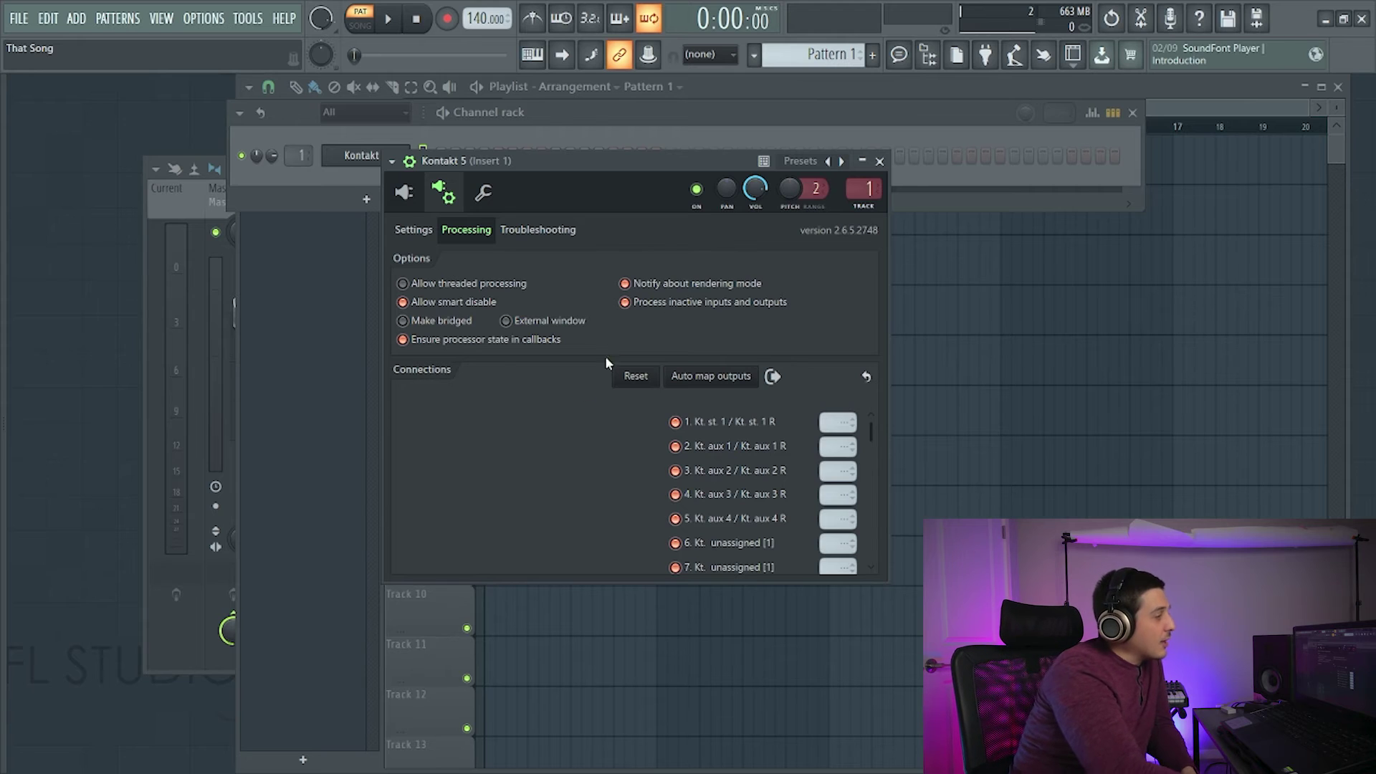
pyautogui.click(420, 233)
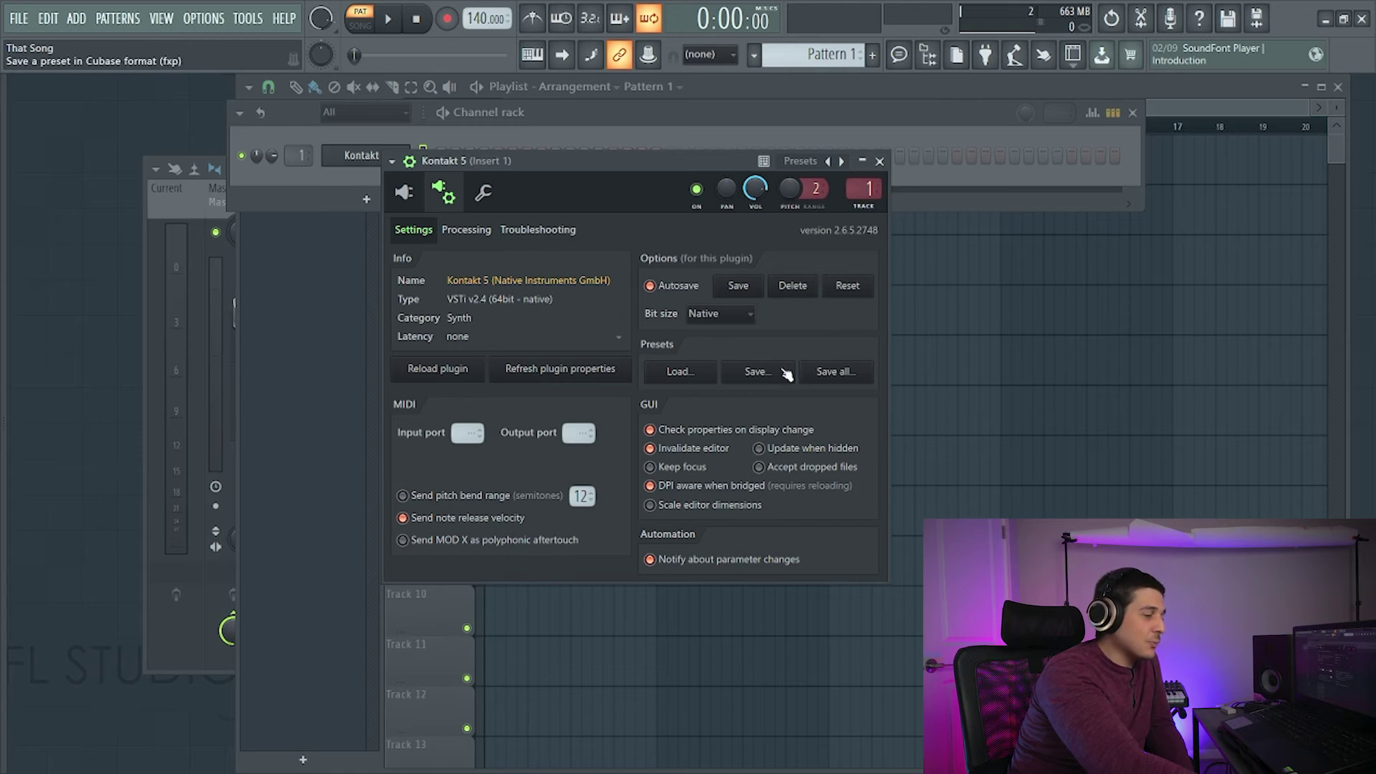
# Step: Recheck Allow threaded processing on Kontakt 5's wrapper Processing tab
pyautogui.click(466, 229)
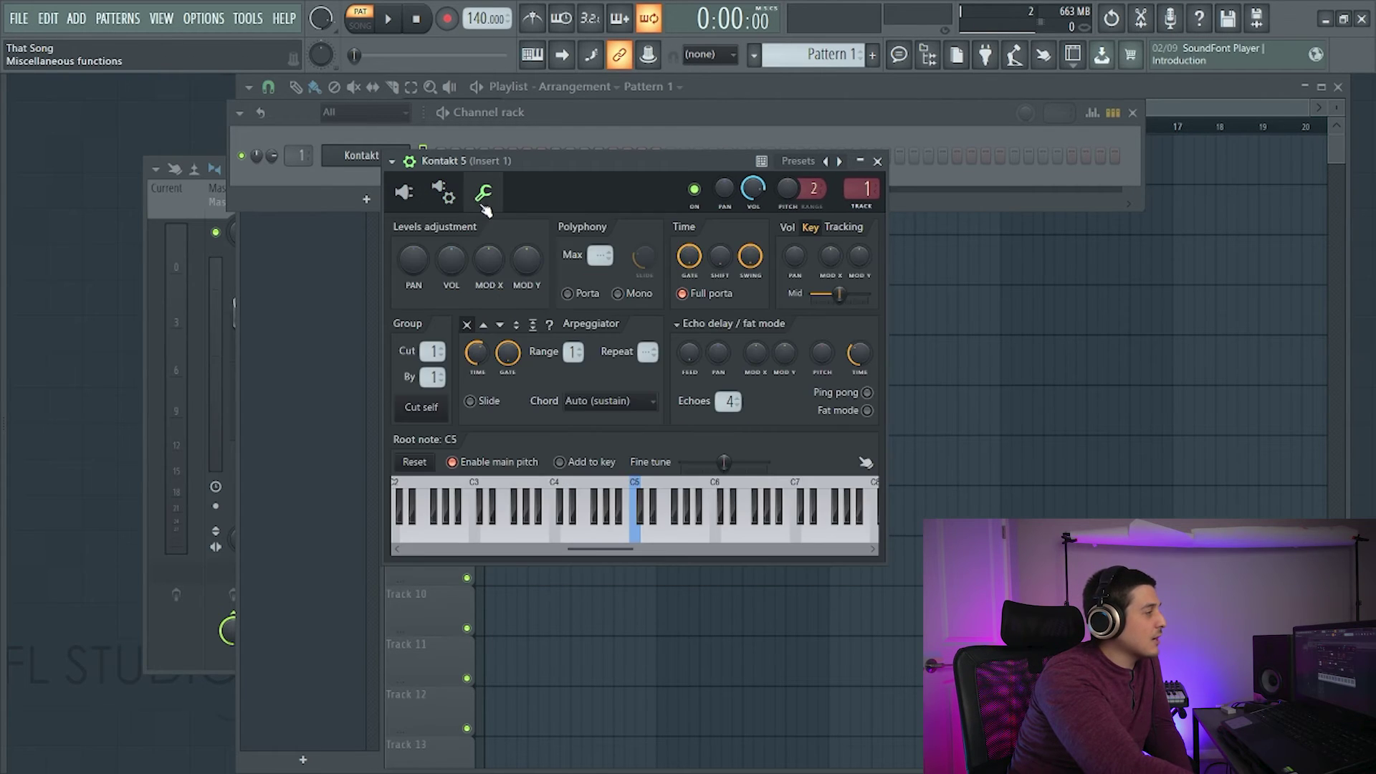
pyautogui.click(430, 234)
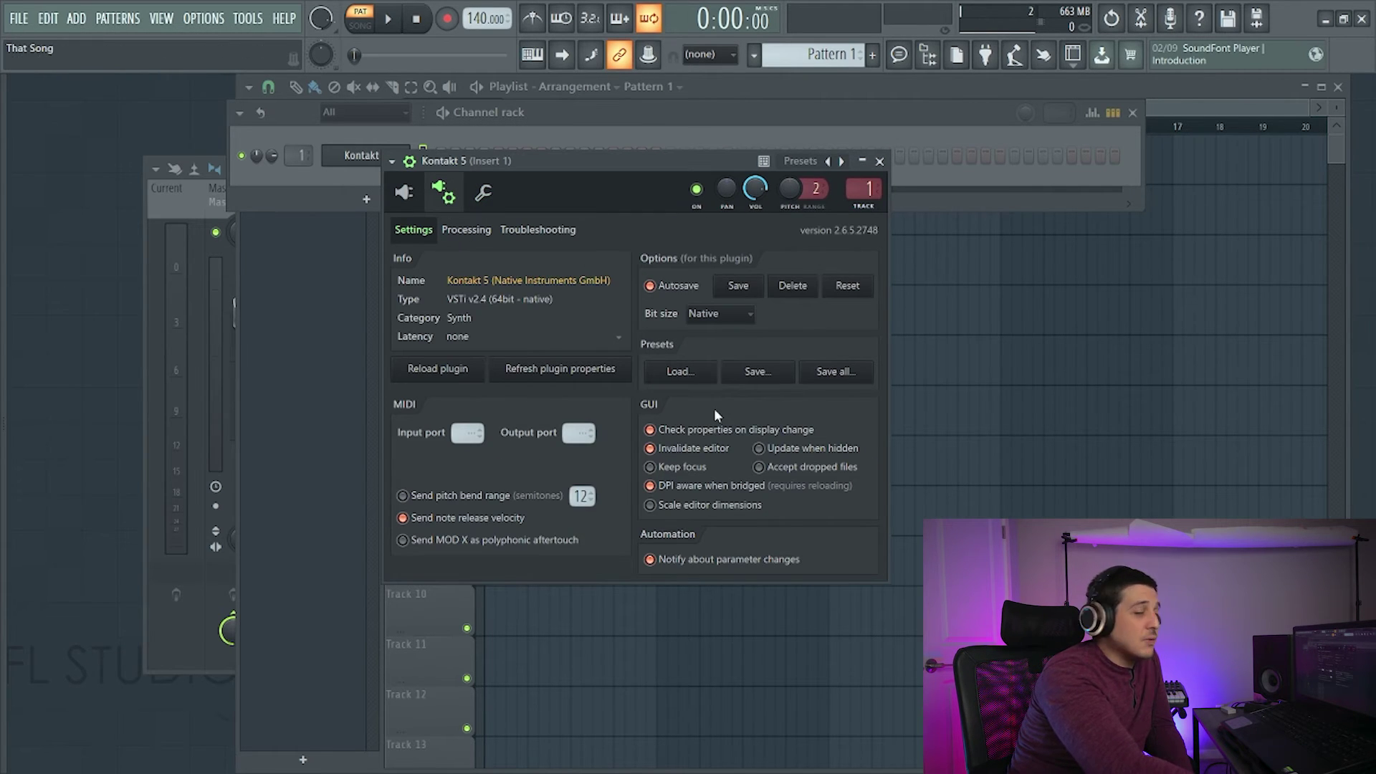
pyautogui.click(541, 231)
pyautogui.click(467, 230)
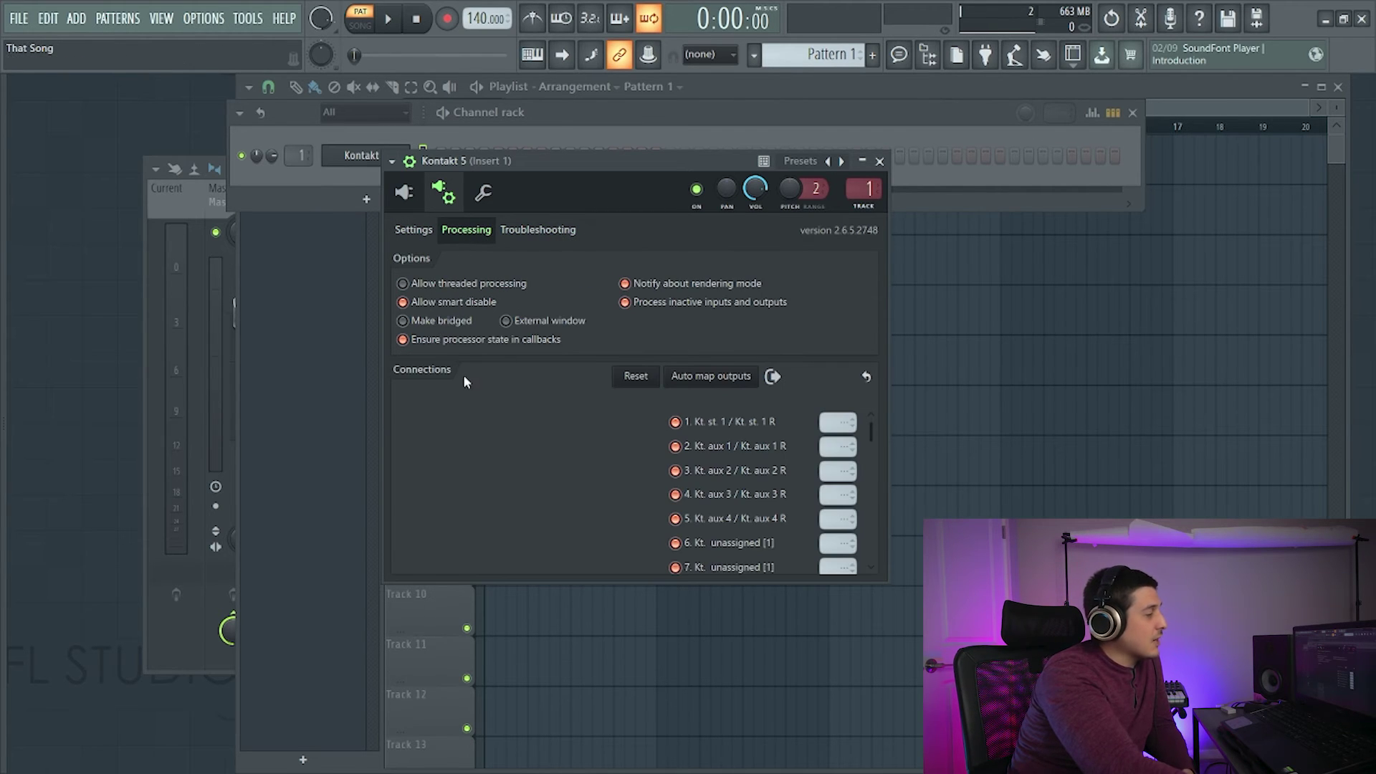
# Step: Move the Kontakt and Channel rack windows aside and bring the Playlist to the front
pyautogui.moveTo(563, 164); pyautogui.dragTo(494, 157)
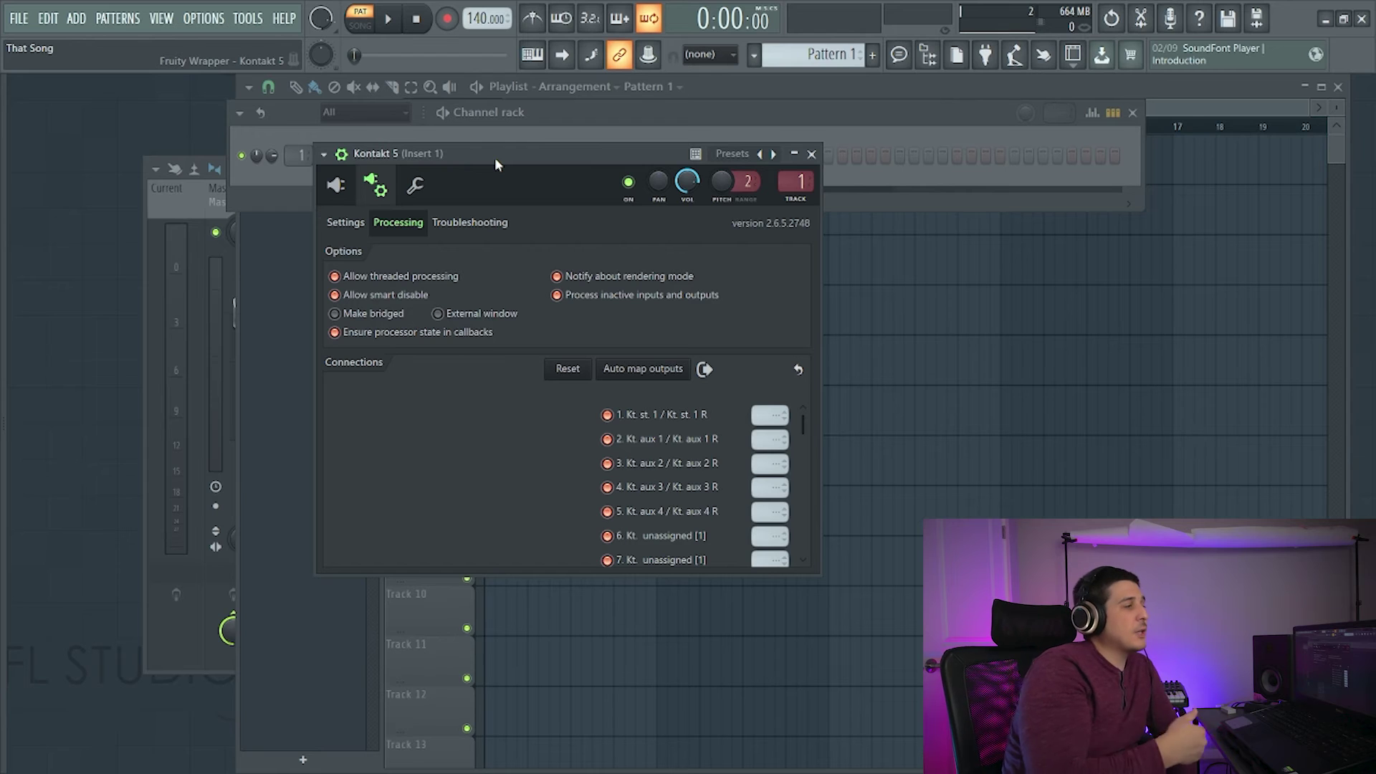
pyautogui.moveTo(665, 109); pyautogui.dragTo(565, 170)
pyautogui.click(663, 129)
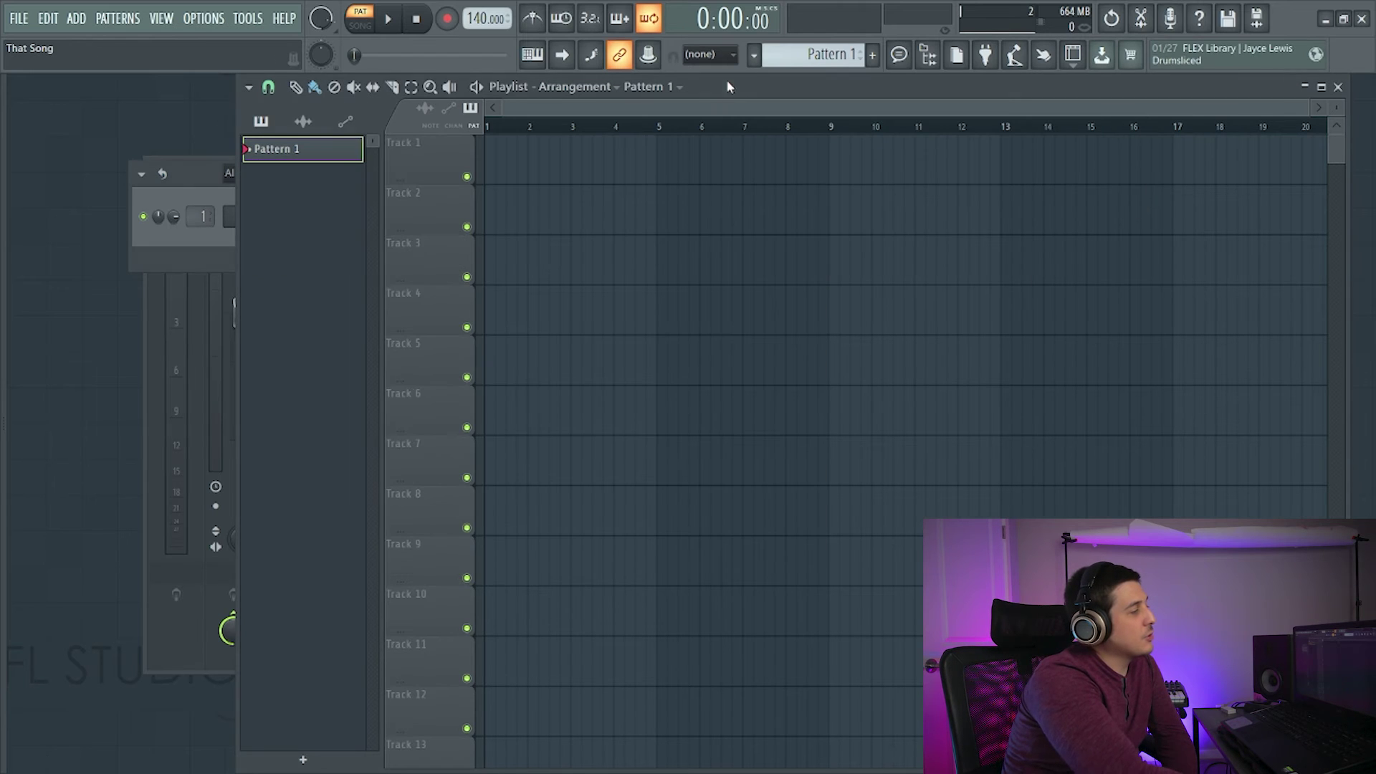
# Step: Review FL Studio's Audio settings and close them
pyautogui.click(203, 18)
pyautogui.click(215, 67)
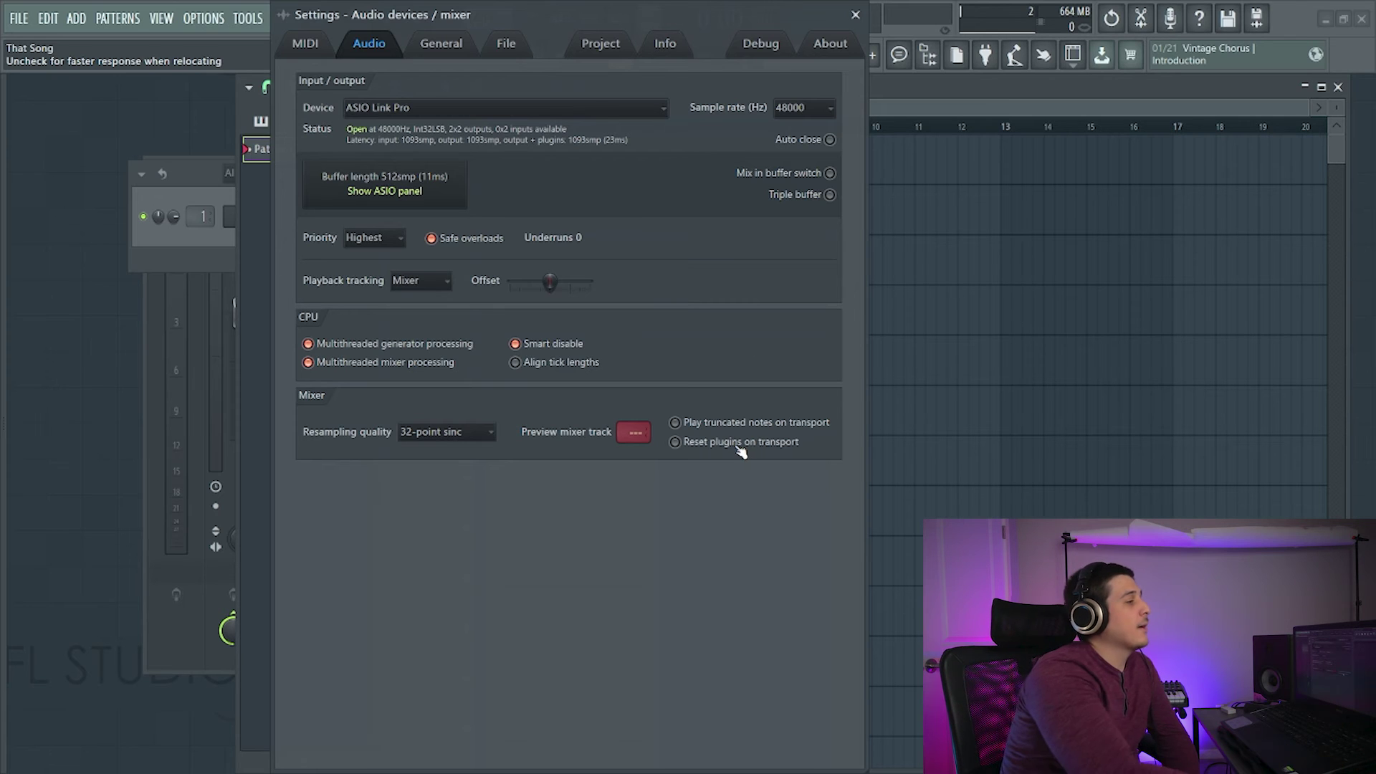
pyautogui.click(856, 15)
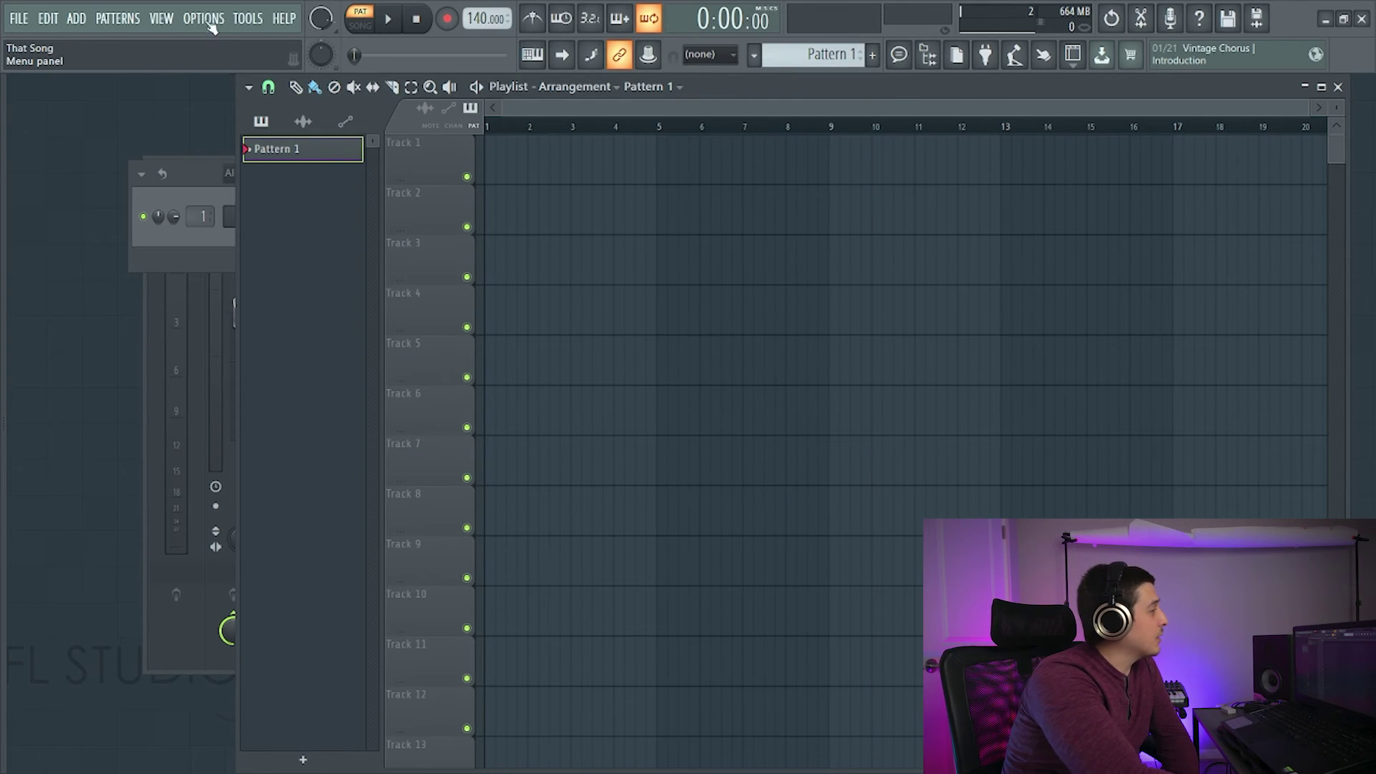
# Step: Reopen Kontakt 5's wrapper window from the Channel rack
pyautogui.click(161, 18)
pyautogui.click(175, 176)
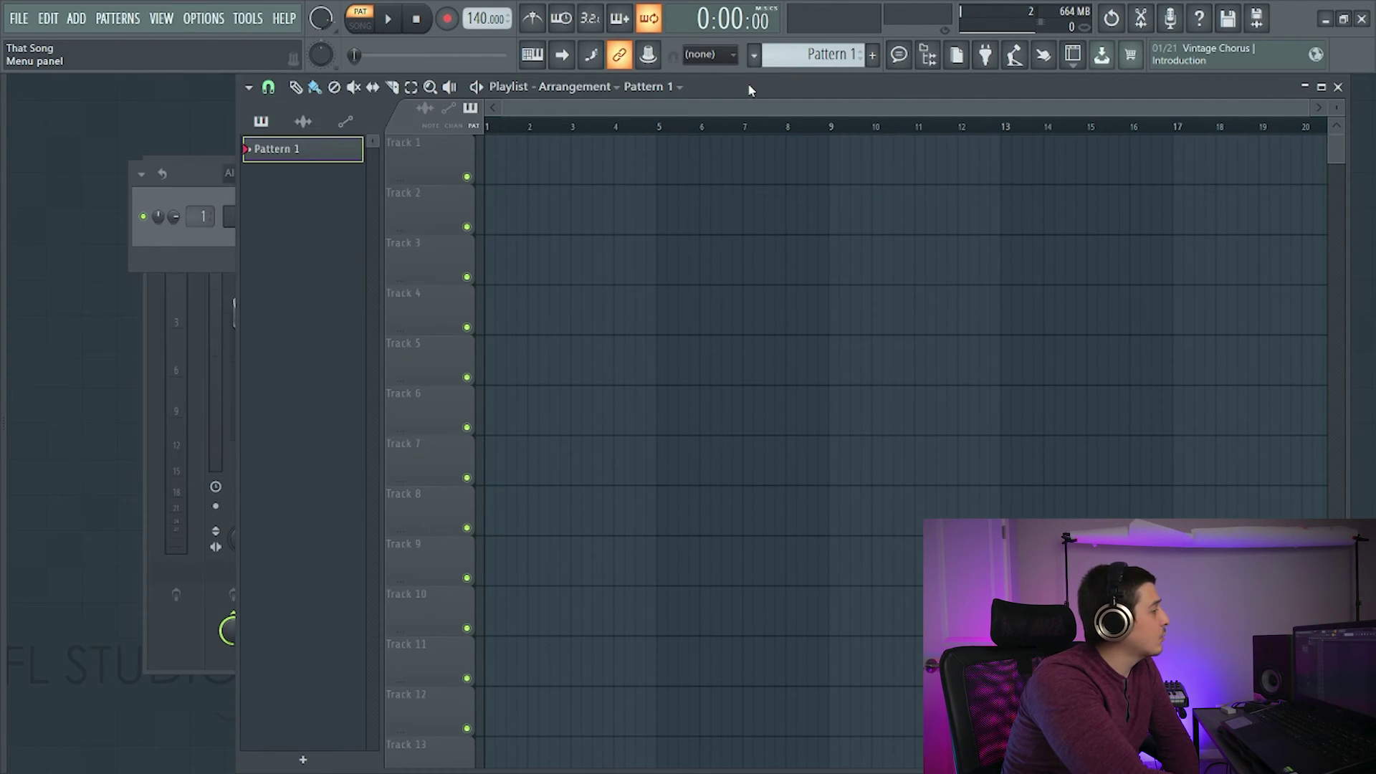
pyautogui.click(175, 176)
pyautogui.click(266, 217)
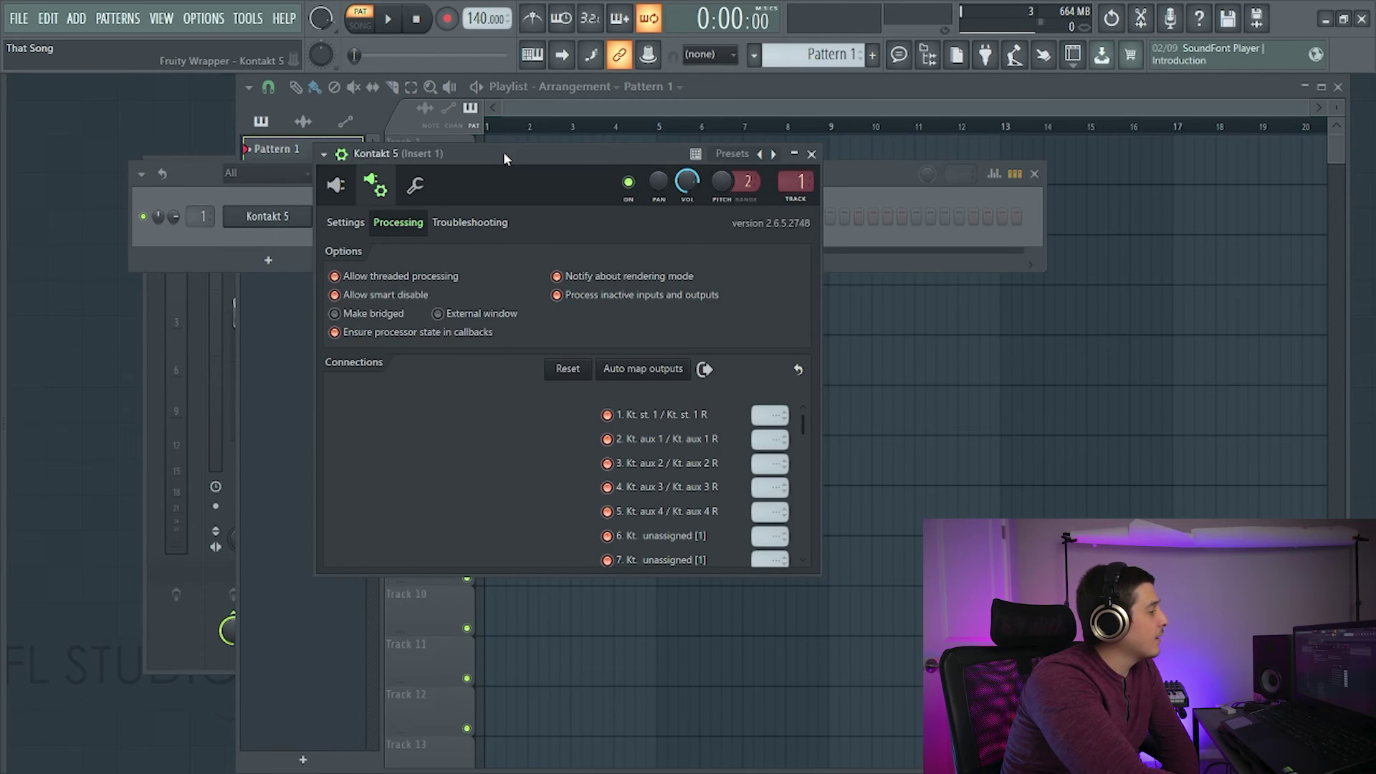
# Step: View the Kontakt 5 wrapper's Settings page with Autosave and DPI-aware bridging options
pyautogui.click(308, 226)
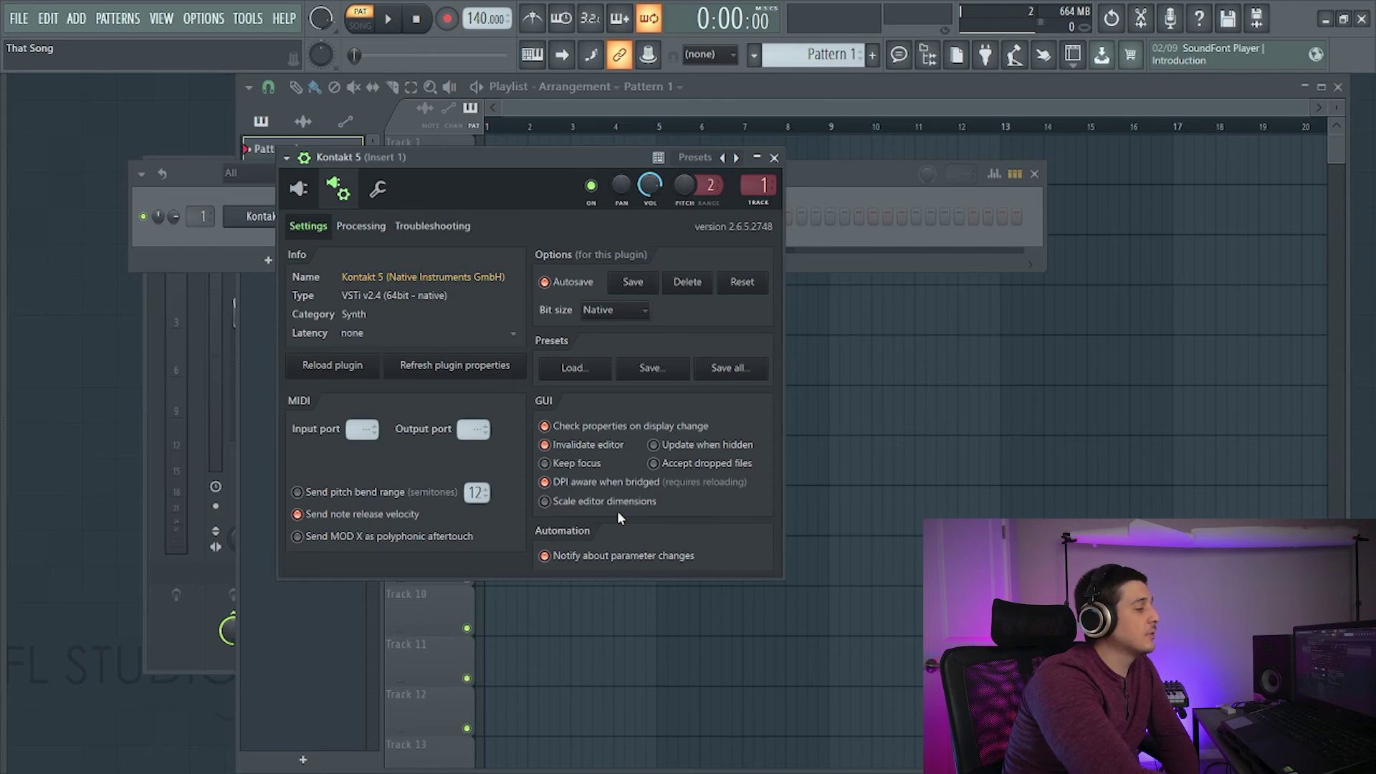
pyautogui.moveTo(502, 157); pyautogui.dragTo(481, 136)
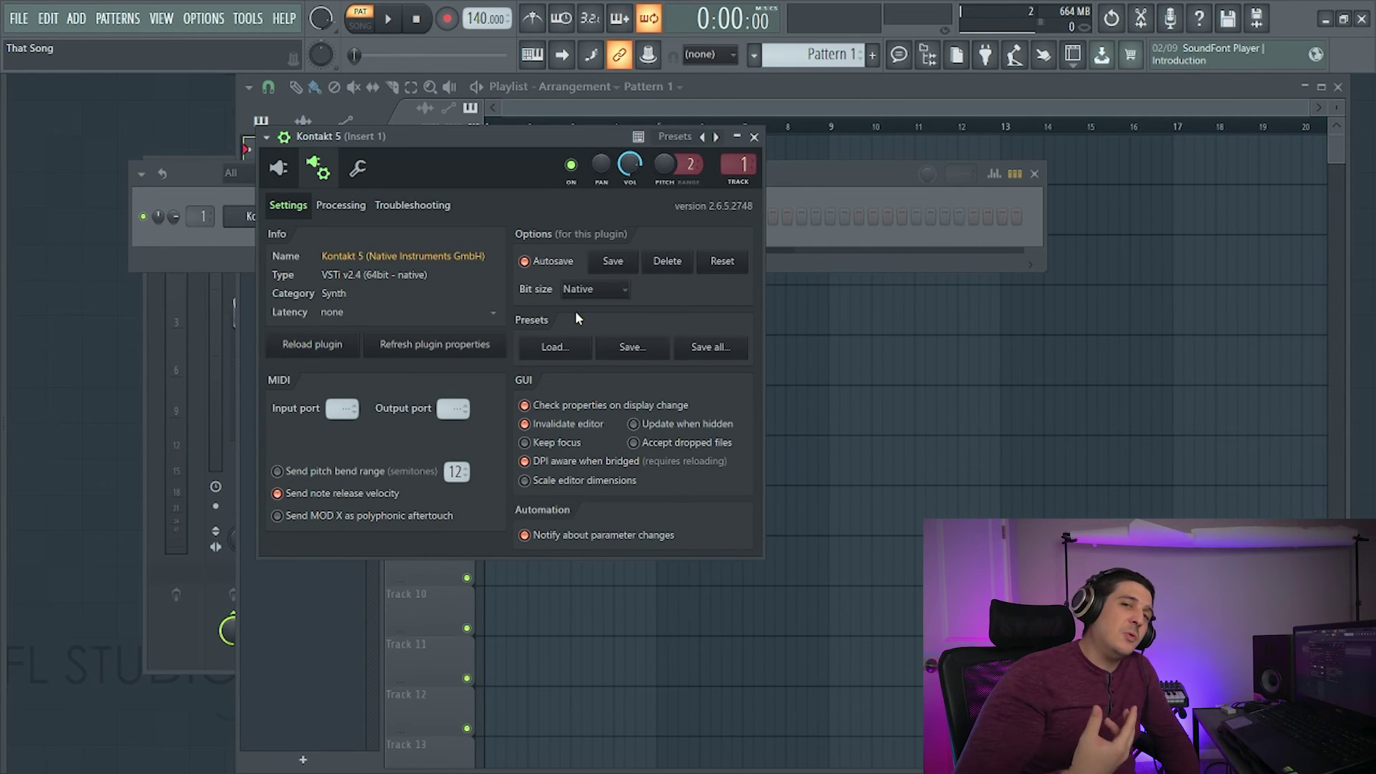